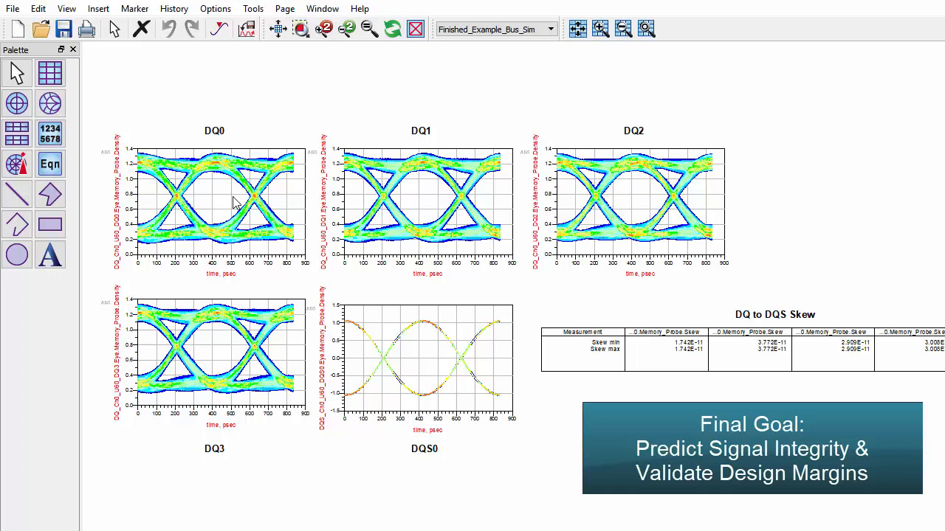
Open the trace attributes of the DQ0 eye diagram and look through the available dataset traces
double_click(235, 203)
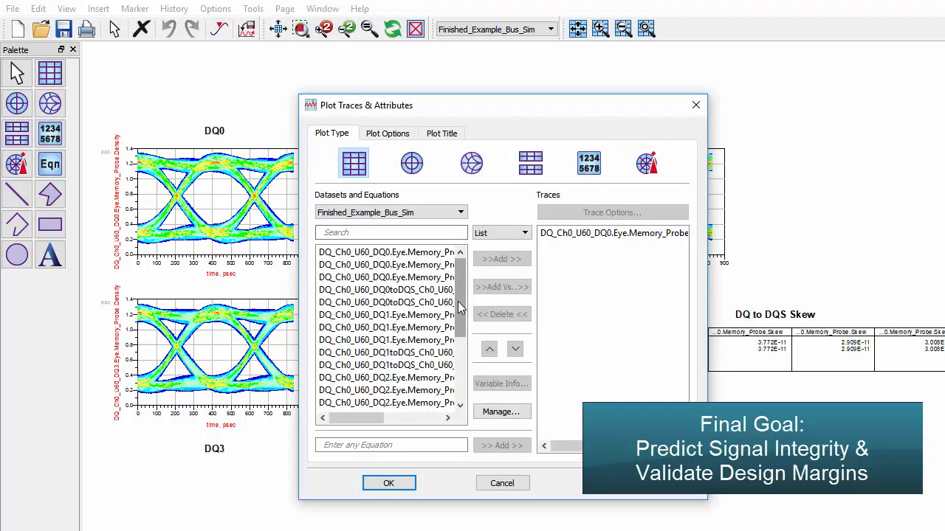
drag(458, 302, 462, 351)
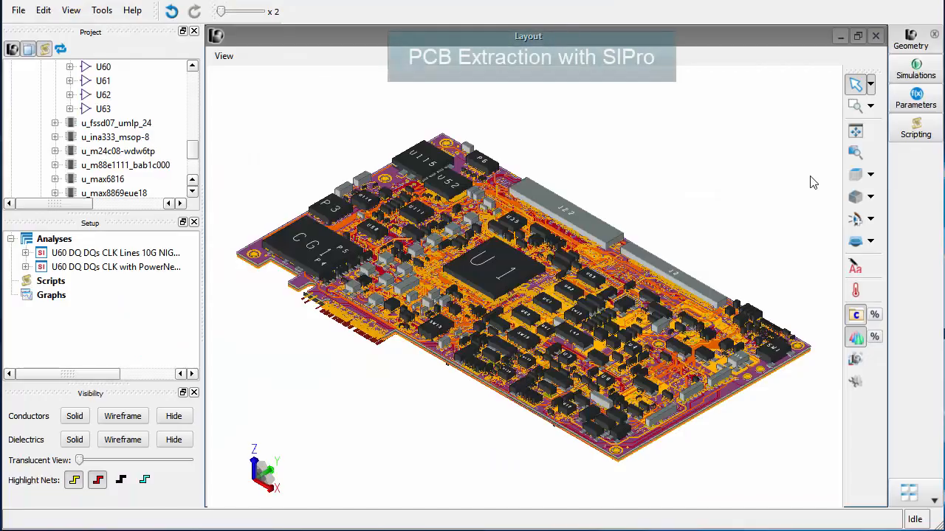
In the SIPro layout window, show the board from the top and open the DDR Setup dialog beside it
click(859, 173)
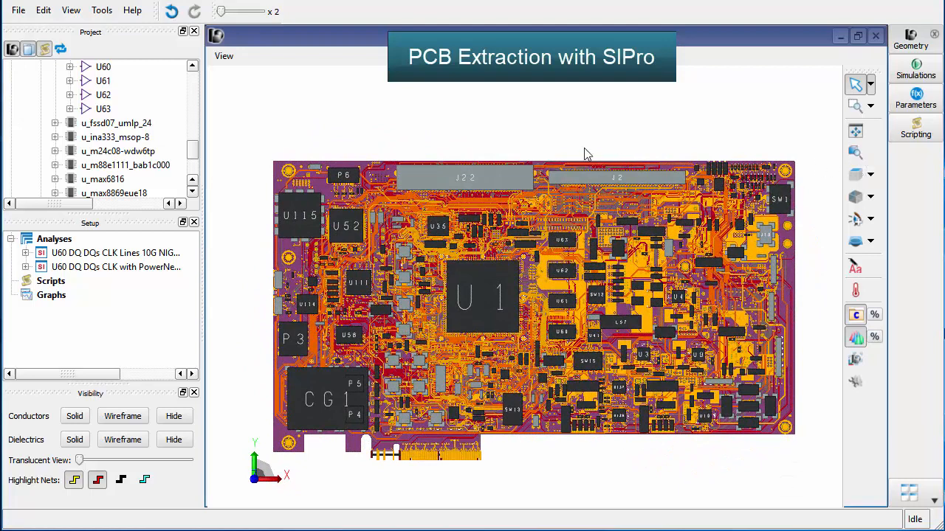
click(103, 10)
mouse_move(117, 33)
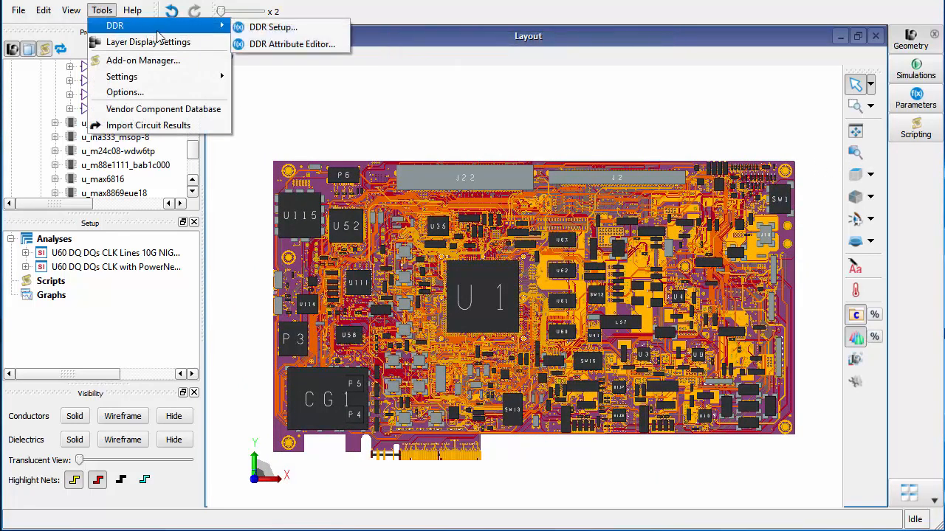
click(273, 26)
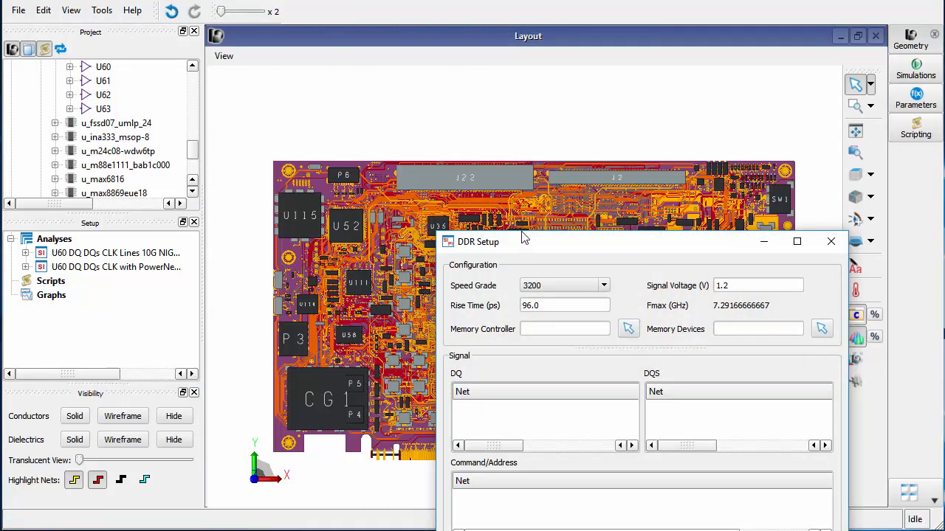
drag(523, 238, 123, 9)
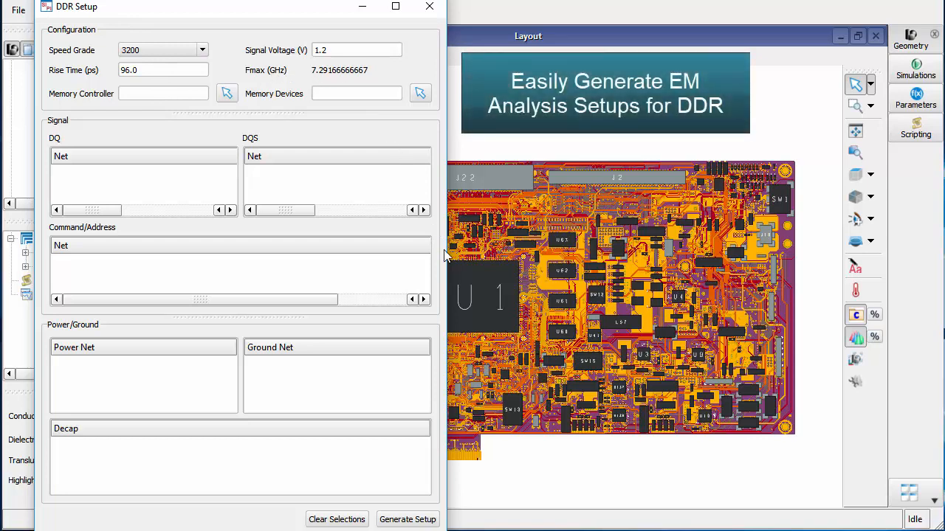
Assign component U1 as the memory controller and U60 as the memory device in the DDR setup
click(480, 286)
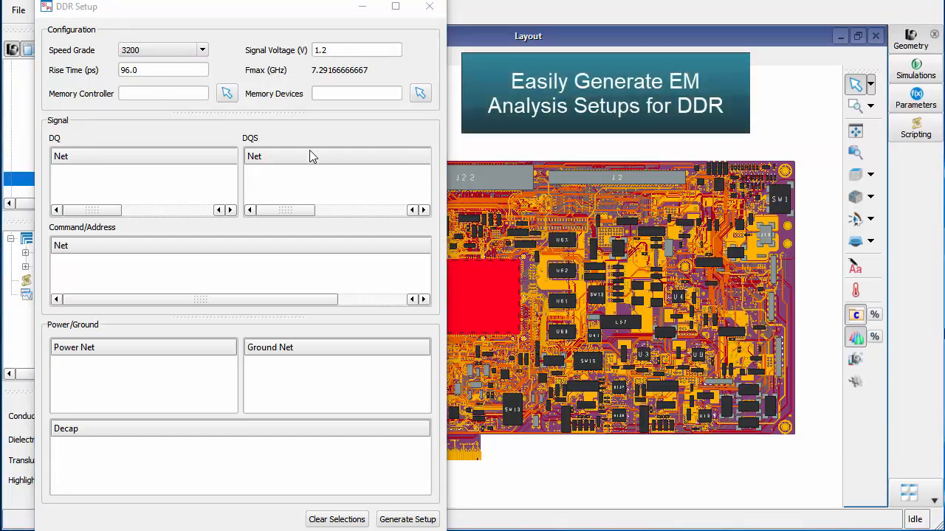
click(226, 93)
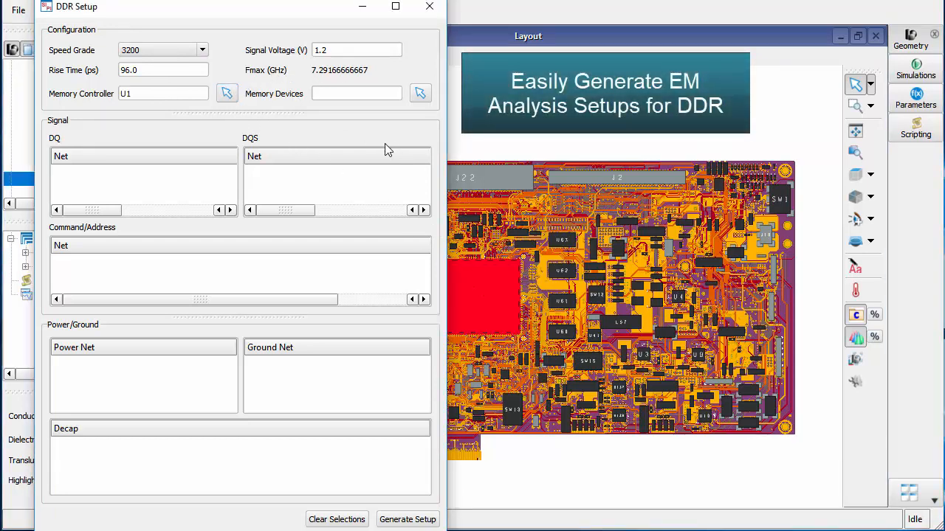
click(570, 329)
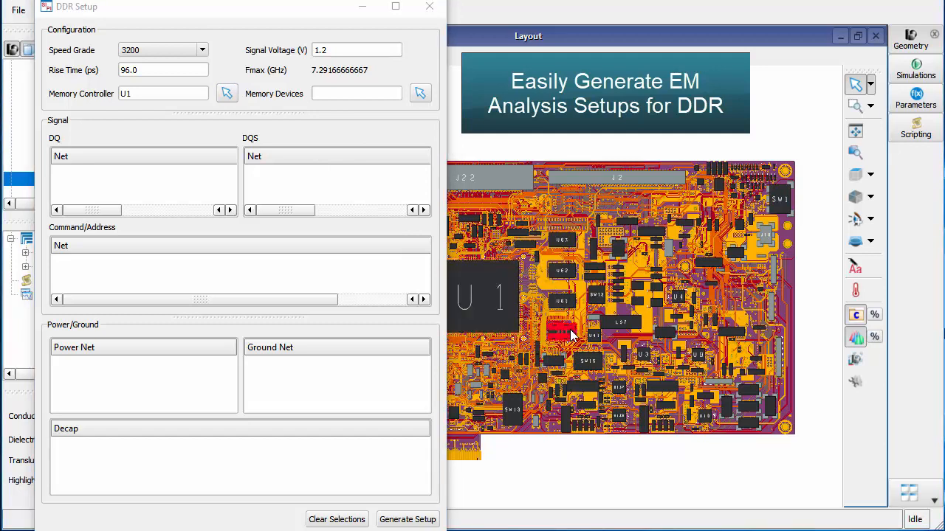
click(421, 94)
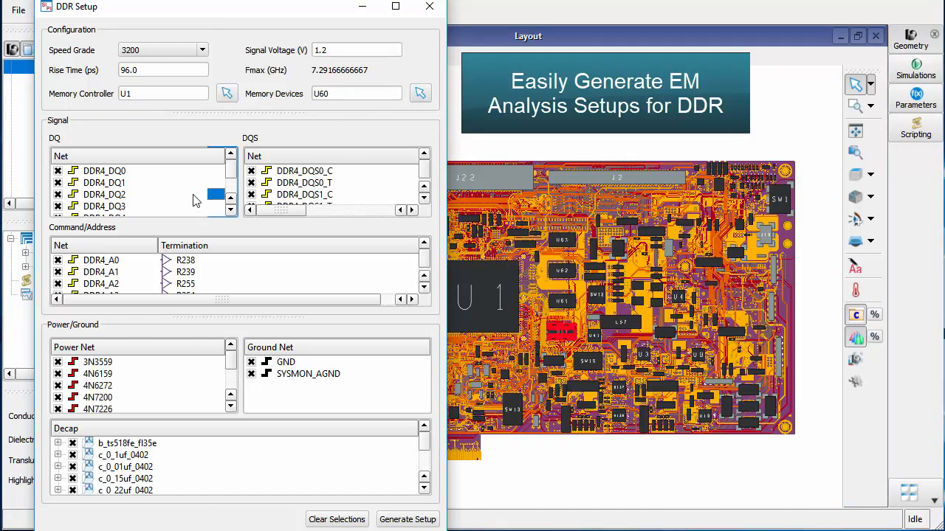
Disable all command/address nets and all power nets in the DDR setup
right_click(197, 198)
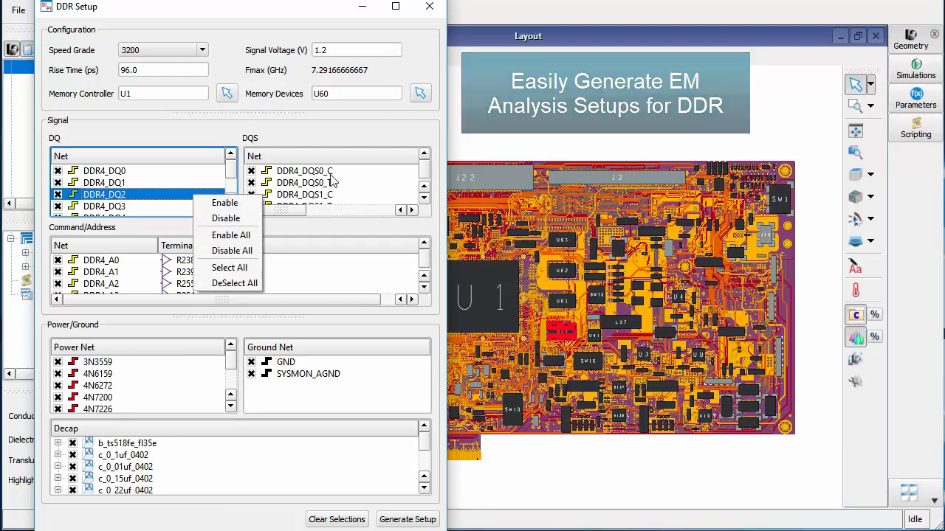
right_click(143, 285)
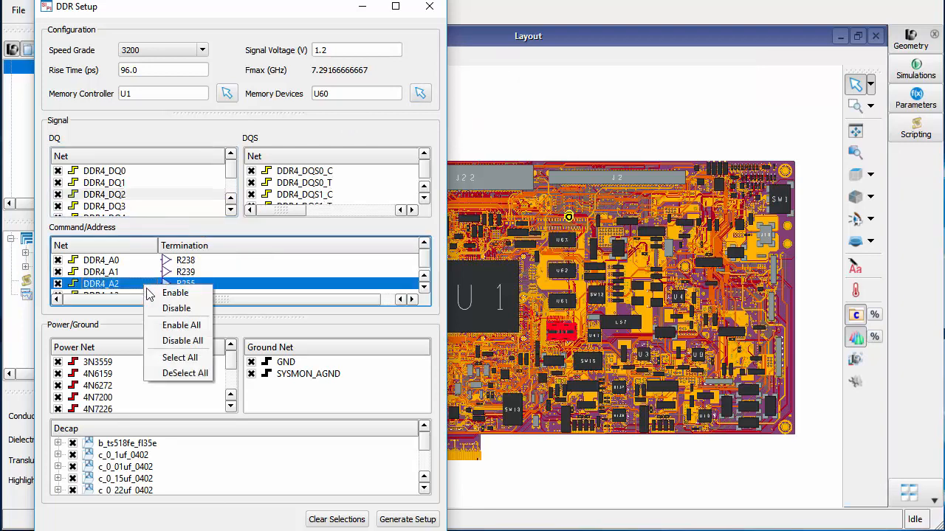
click(176, 342)
right_click(160, 385)
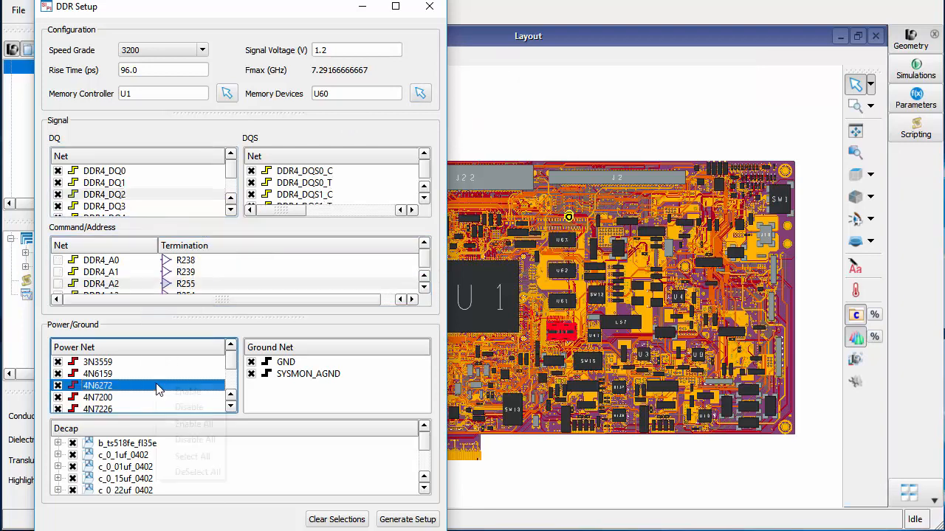
click(170, 443)
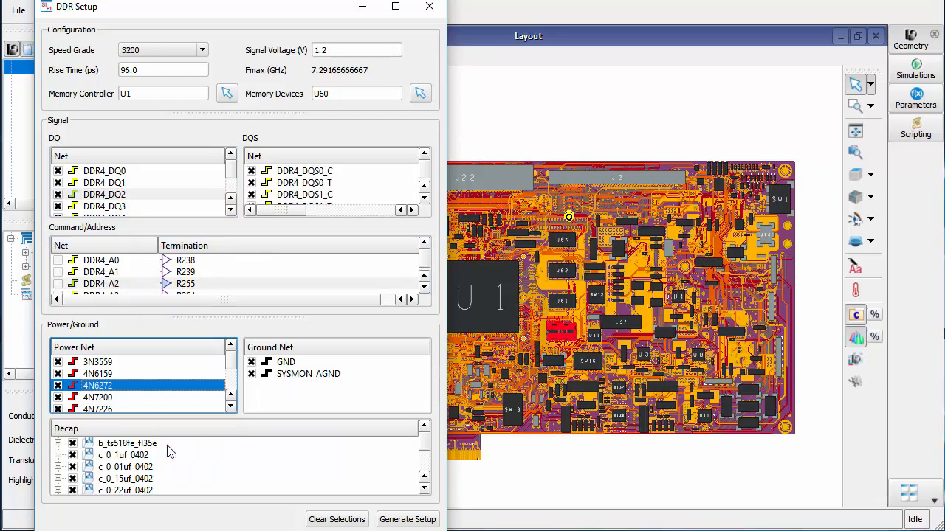
Disable all decaps, generate the DDR analysis setup and minimize the setup dialog
right_click(168, 446)
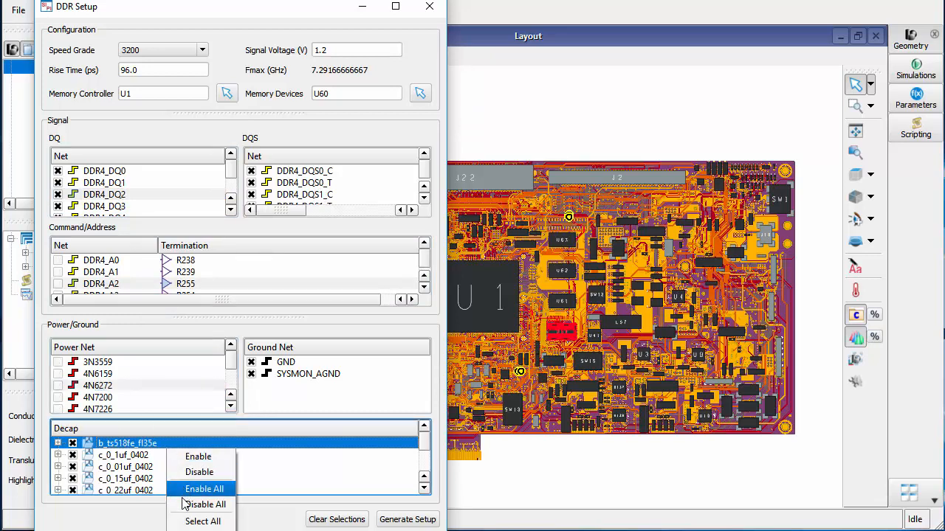
click(200, 504)
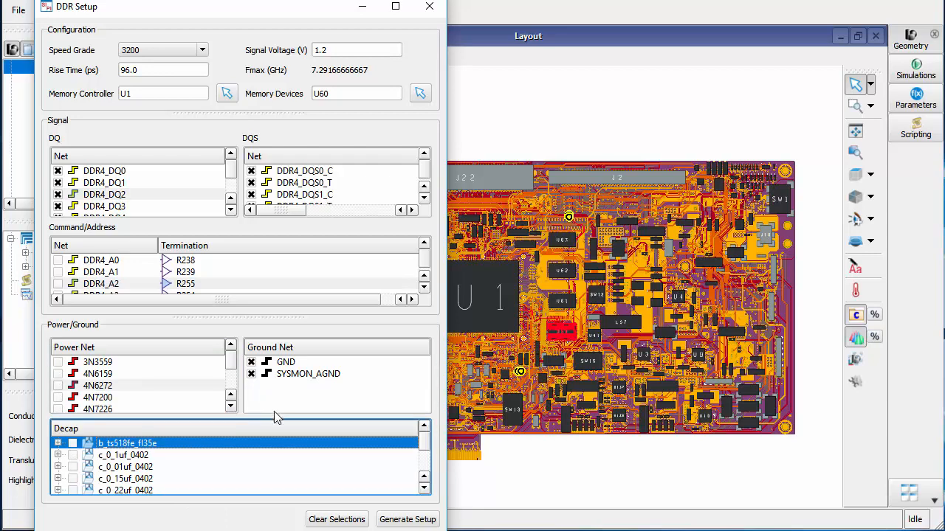
click(383, 521)
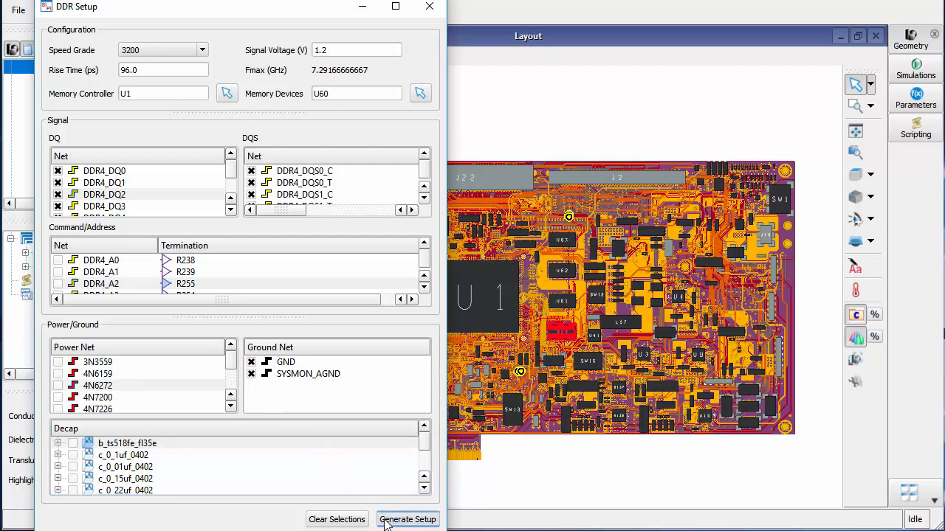
click(358, 6)
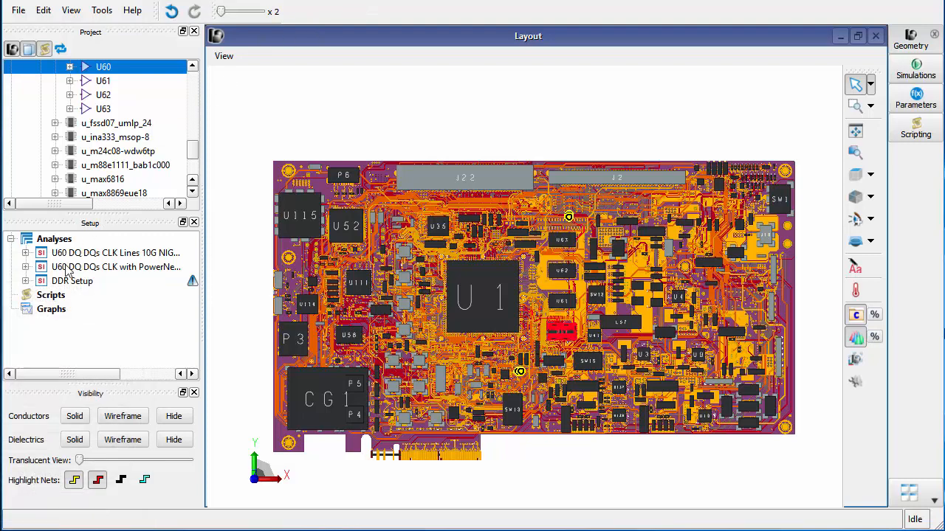
Examine the nets and ports of the new DDR Setup analysis, highlighting ports 1 to 8 on the board
click(27, 282)
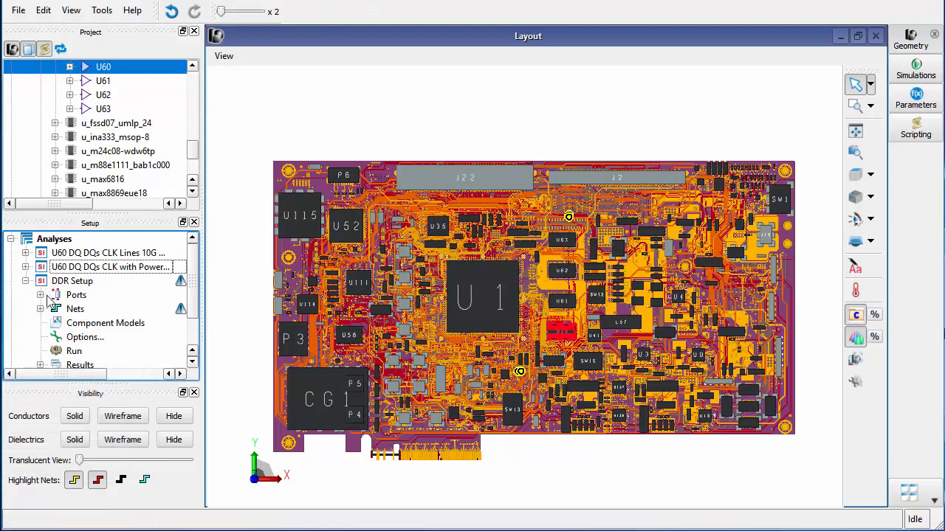
click(42, 308)
click(40, 309)
scroll(194, 273, down, 2)
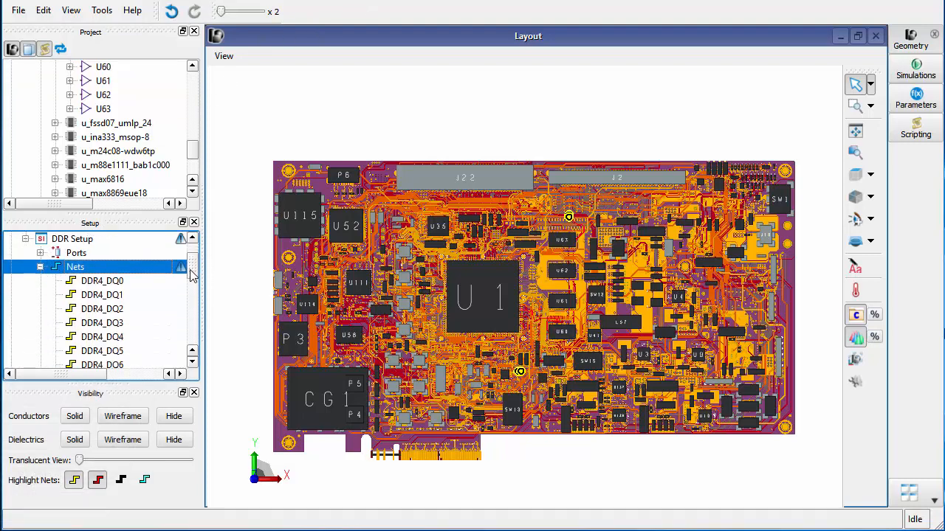
scroll(189, 271, up, 1)
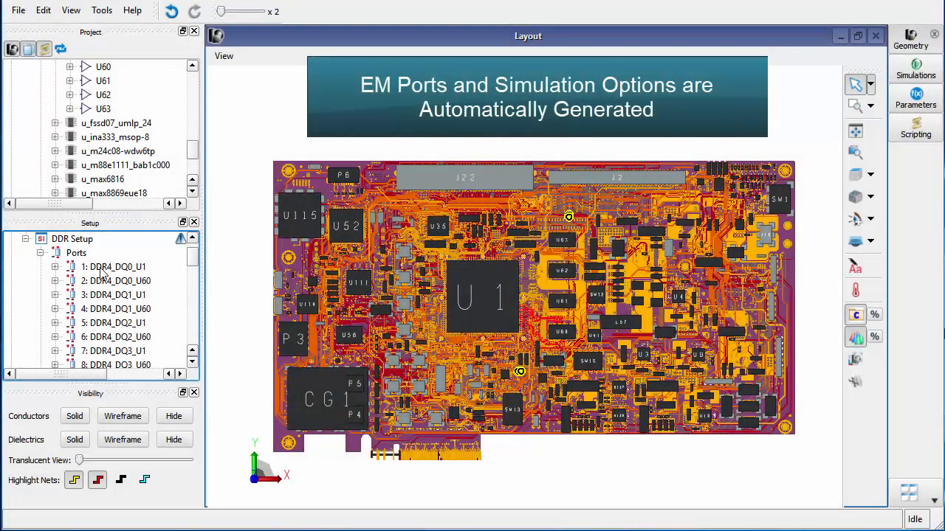
click(104, 270)
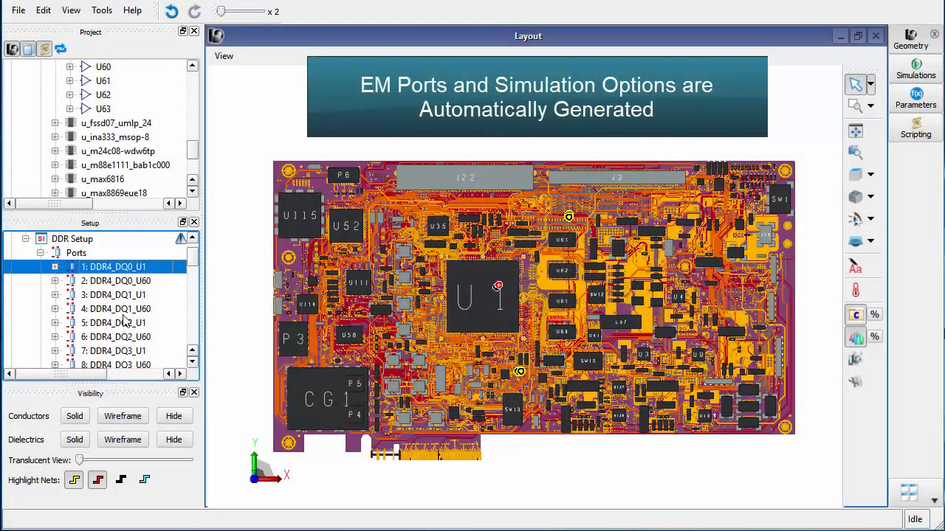
shift+click(124, 366)
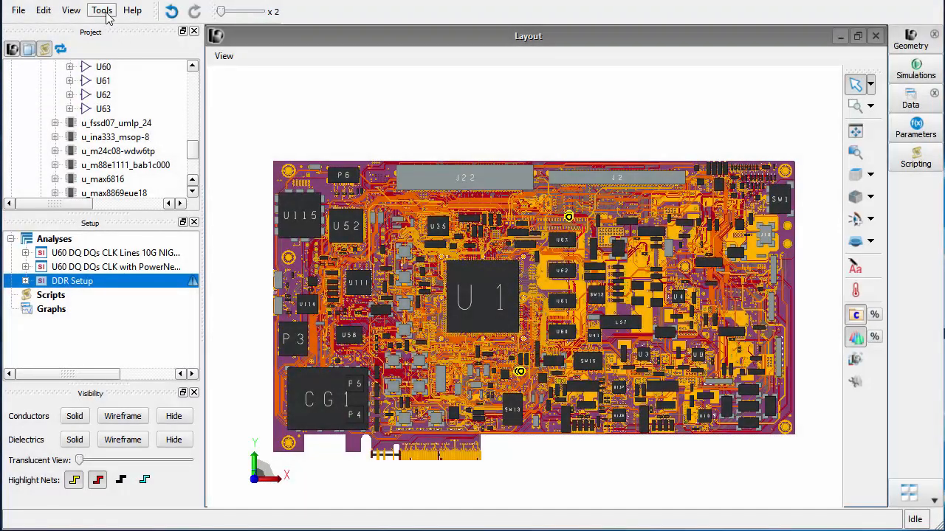
Load 1280723_HW_U1_KCU105_fab_designCon_all_DQ_DQS_DM_lin_Jan15.sio from the data folder into the DDR Attribute Editor
click(104, 11)
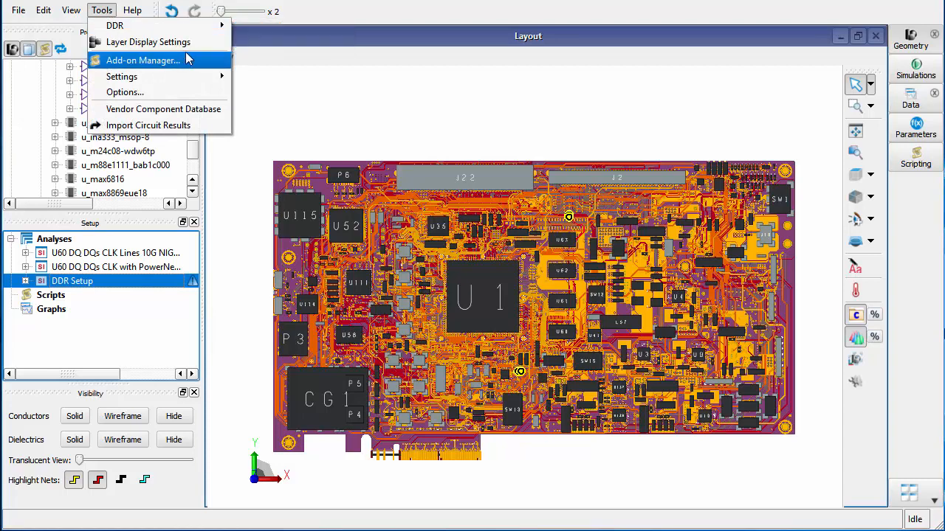
mouse_move(225, 28)
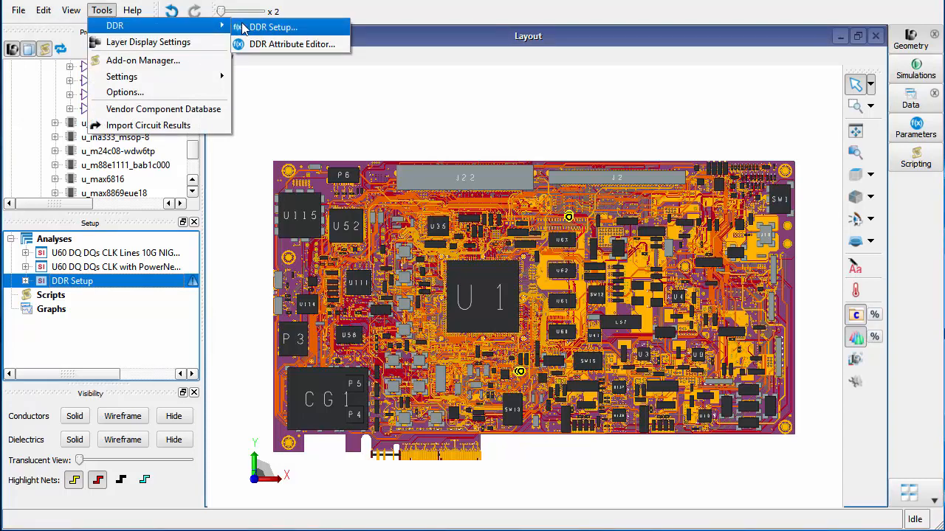
click(281, 44)
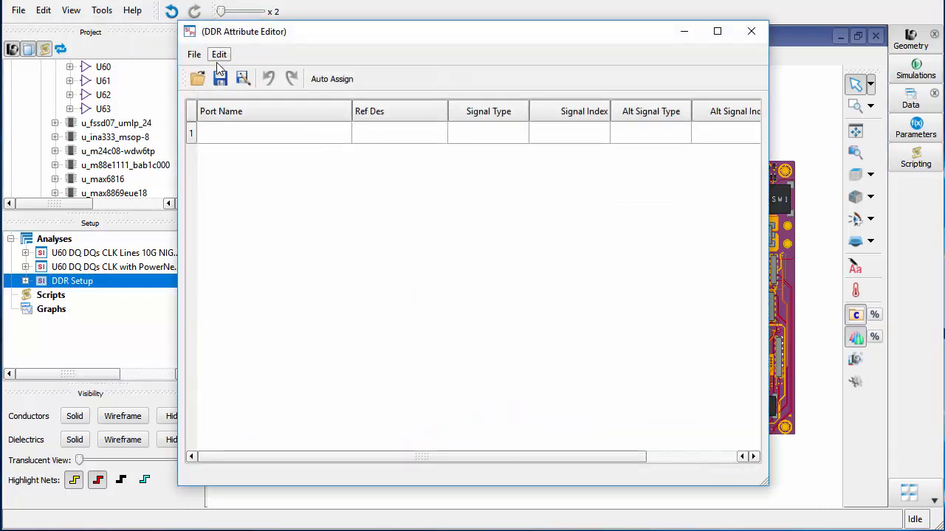
click(201, 77)
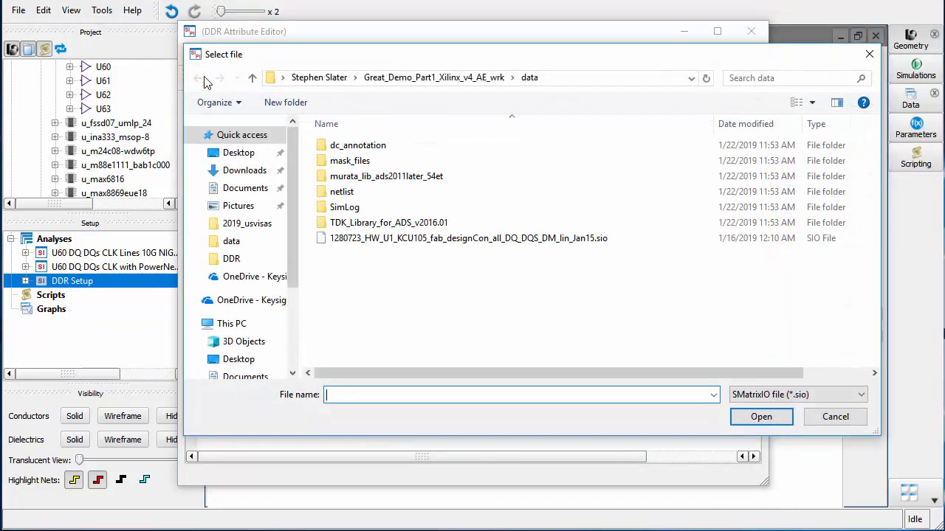
click(426, 240)
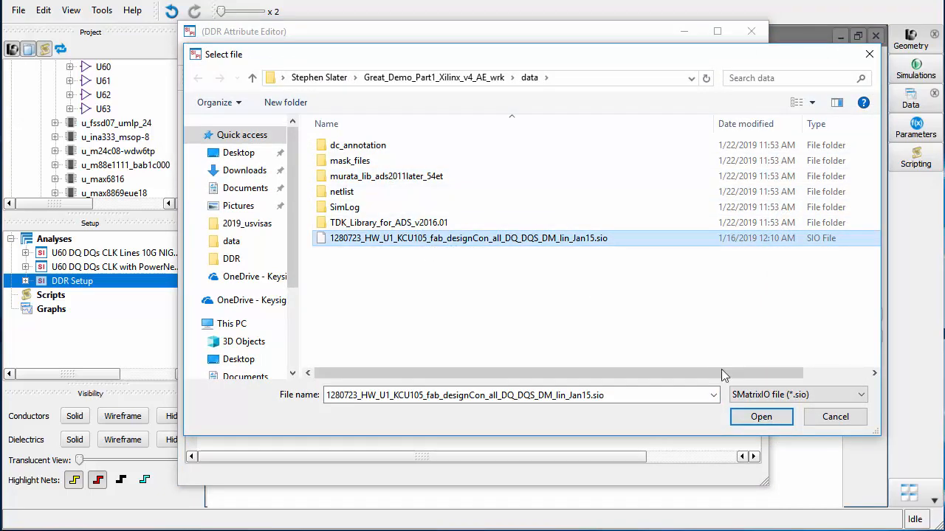
click(754, 417)
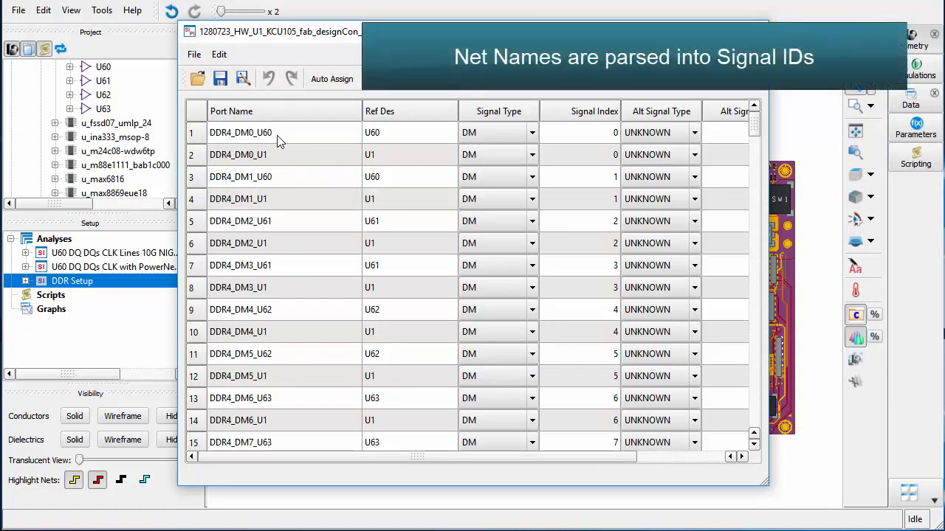
Review the port signal assignments further down the attribute table and the available signal types
scroll(369, 222, down, 7)
click(532, 266)
click(531, 266)
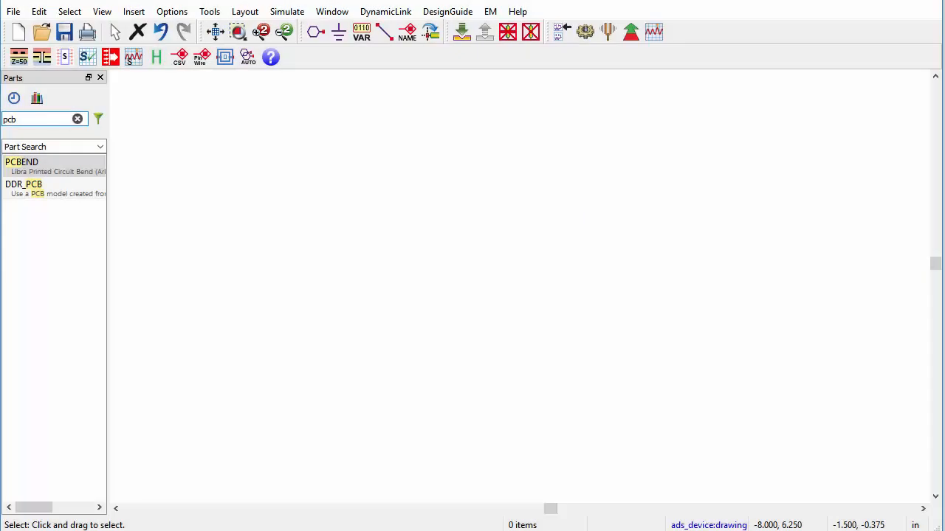
In the ADS schematic, place a DDR_PCB component and link it to the SIPro-generated cell 1280723_HW_U1_KCU105_fab_designCon_all_SI_Ckt_DDR_CA_CLK_lin
click(64, 182)
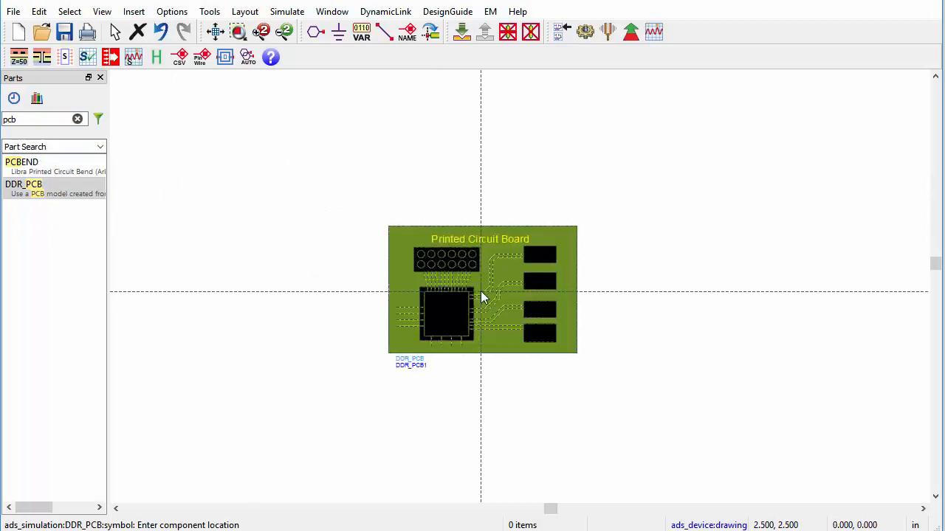
click(480, 291)
double_click(515, 270)
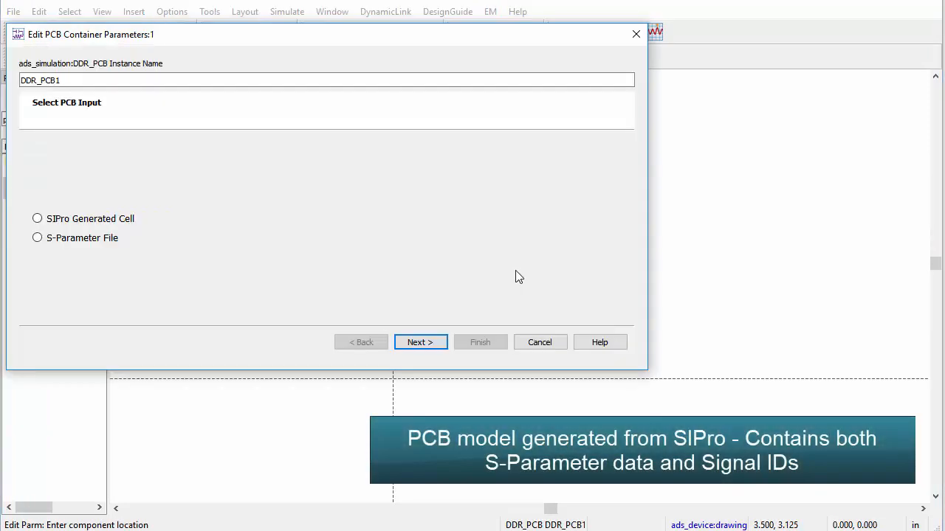
click(414, 349)
click(374, 161)
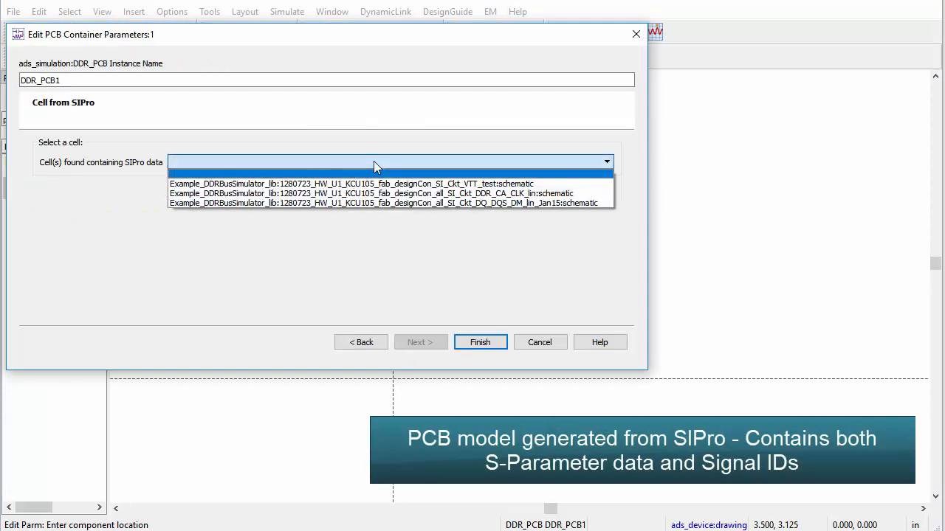
click(526, 193)
click(479, 341)
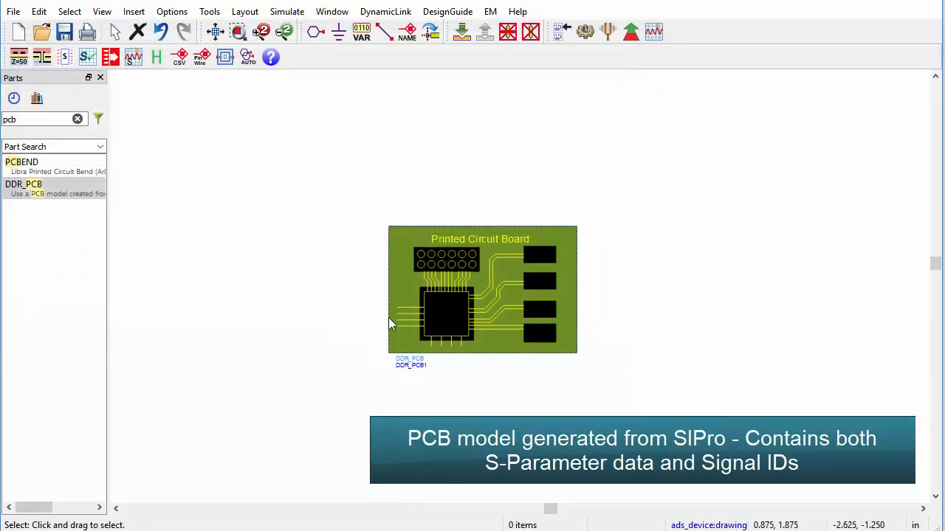
Find the DDR_Controller part and place it in the schematic to the left of the printed circuit board
double_click(40, 119)
text(mem)
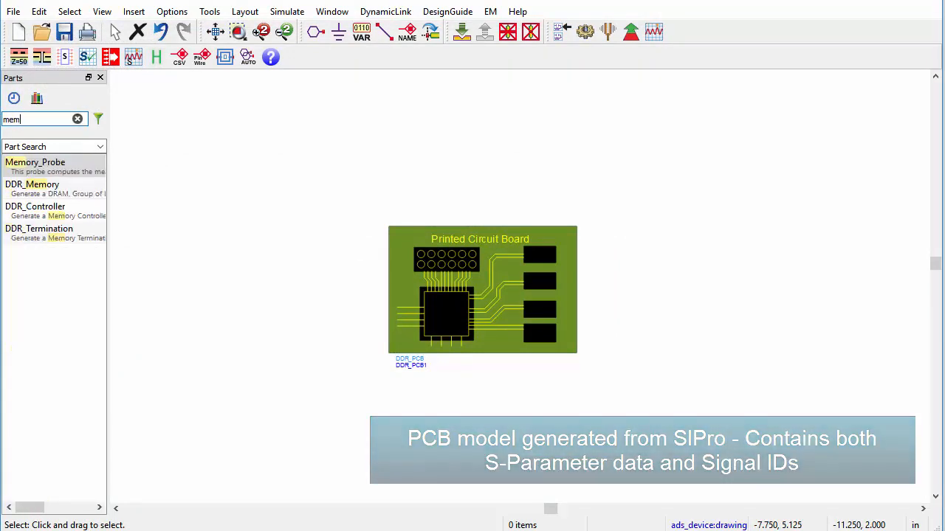
click(35, 206)
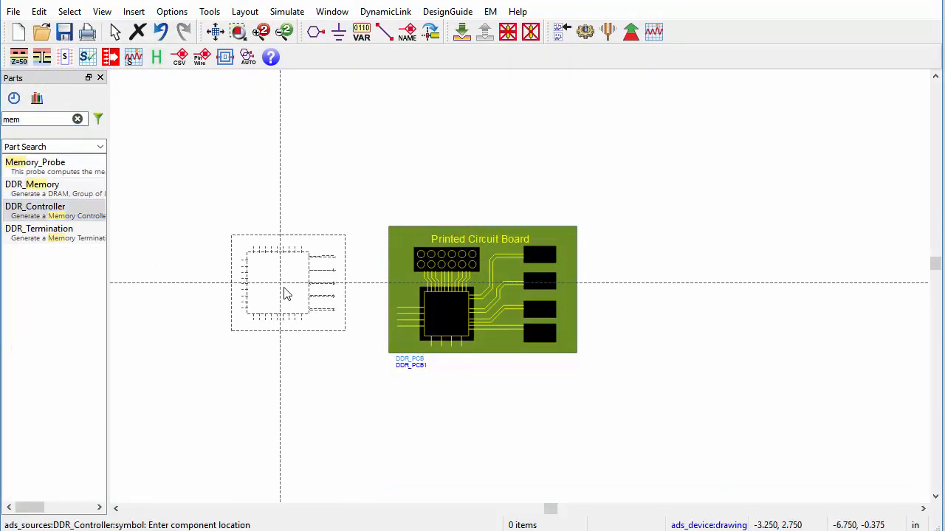
click(288, 295)
Place a Memory_Probe and, above it, a DDR_Memory component to the right of the printed circuit board
click(35, 162)
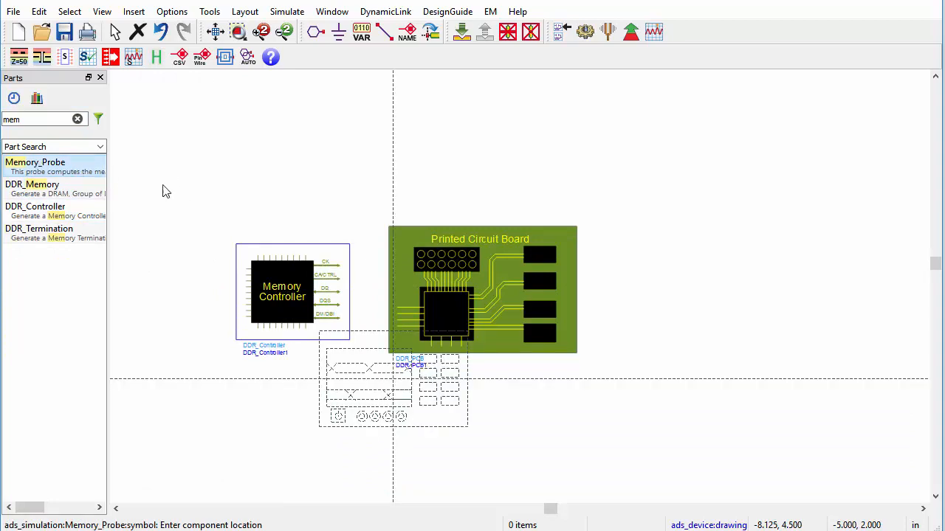
click(695, 375)
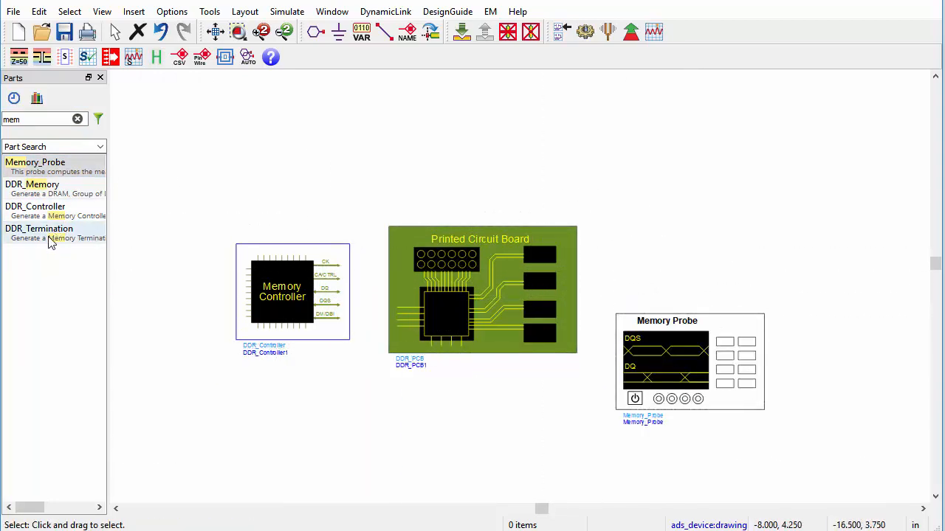
click(32, 185)
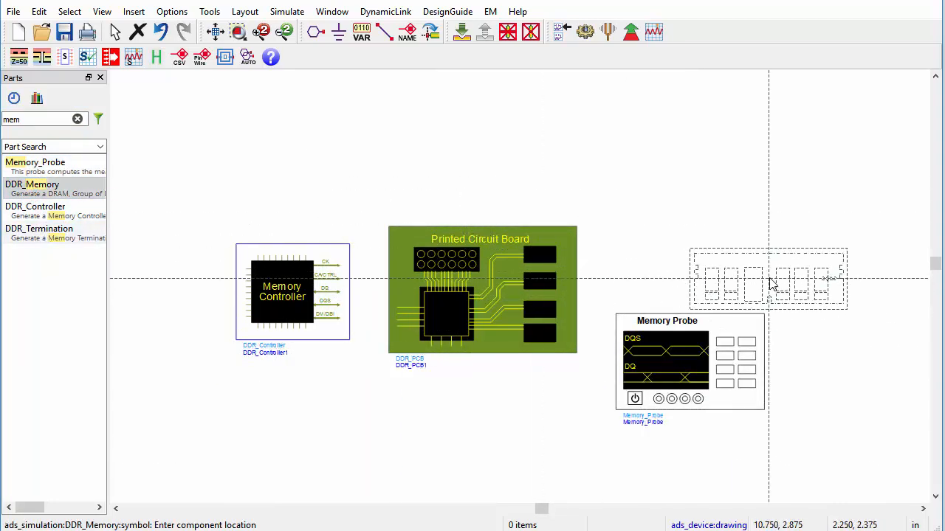
click(693, 255)
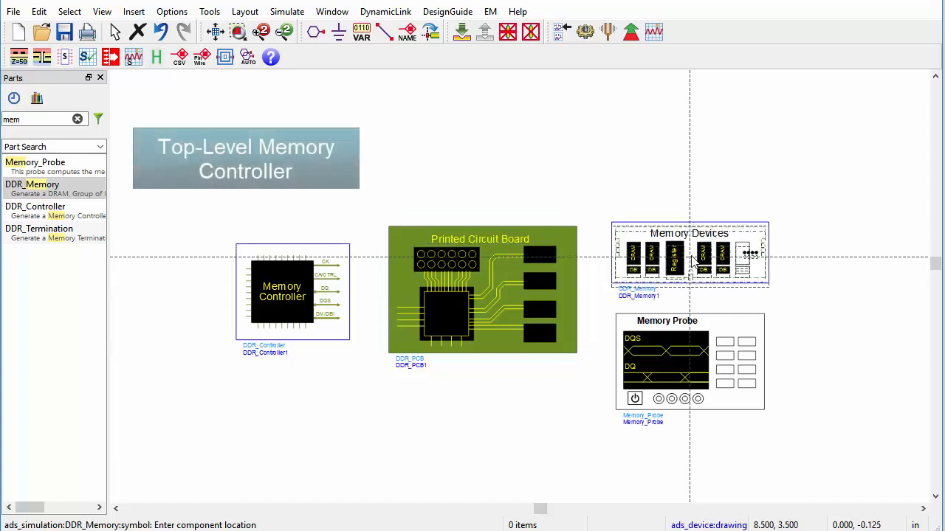
key(Escape)
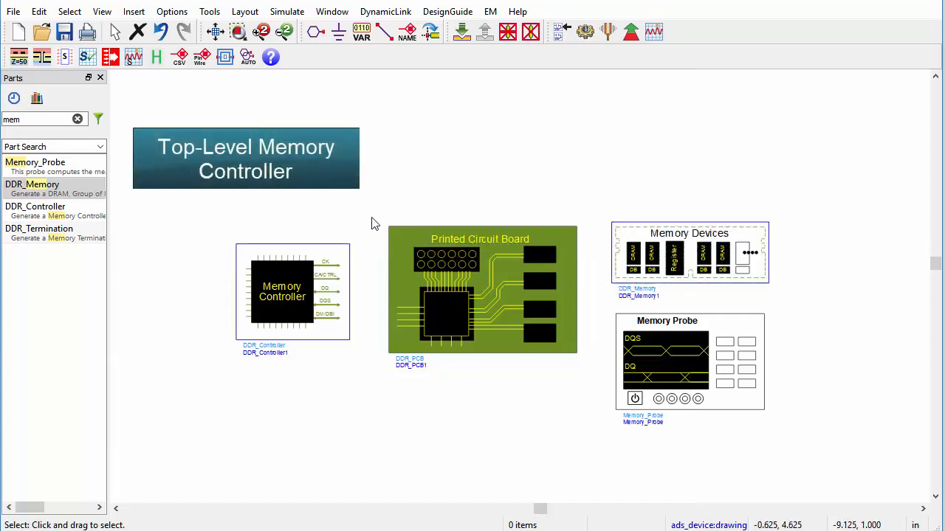
Enable U1 for simulation in the DDR controller's parameters and load the IBIS file kintexu_custom_beta.ibs
double_click(307, 291)
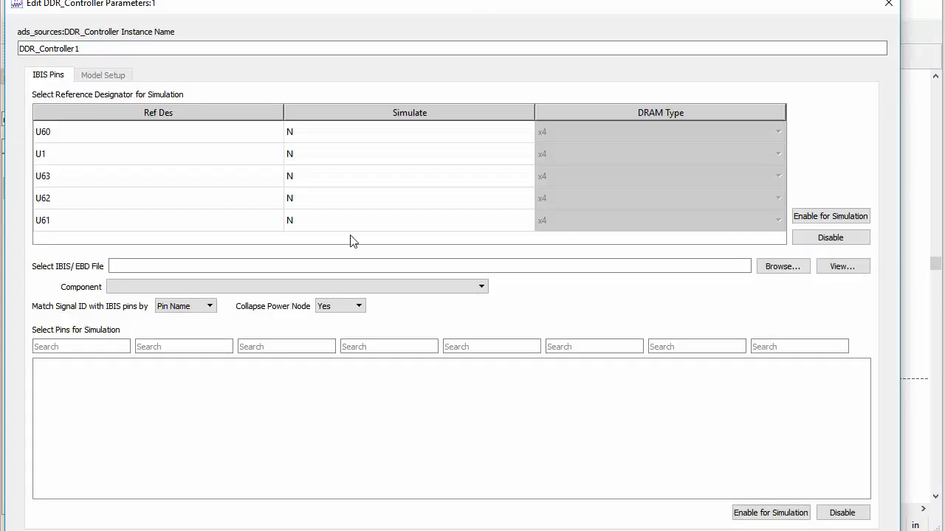
click(211, 153)
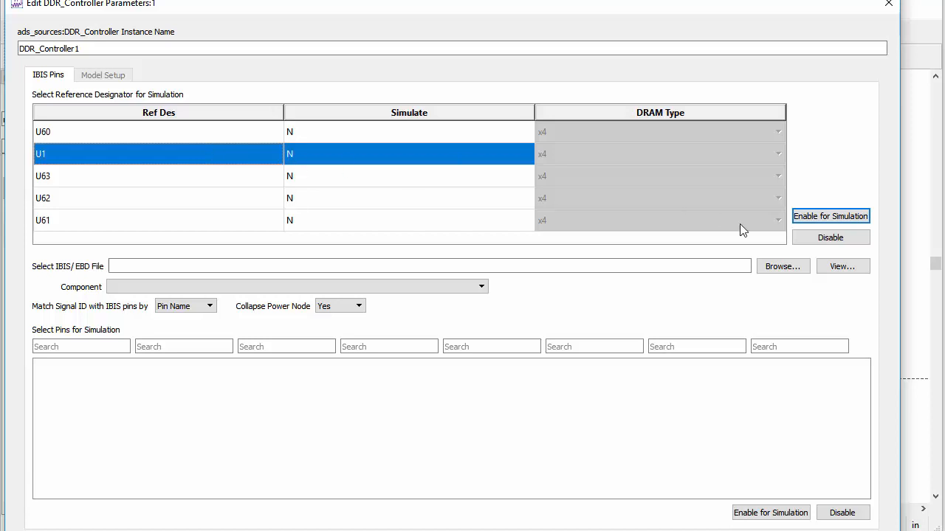
click(853, 218)
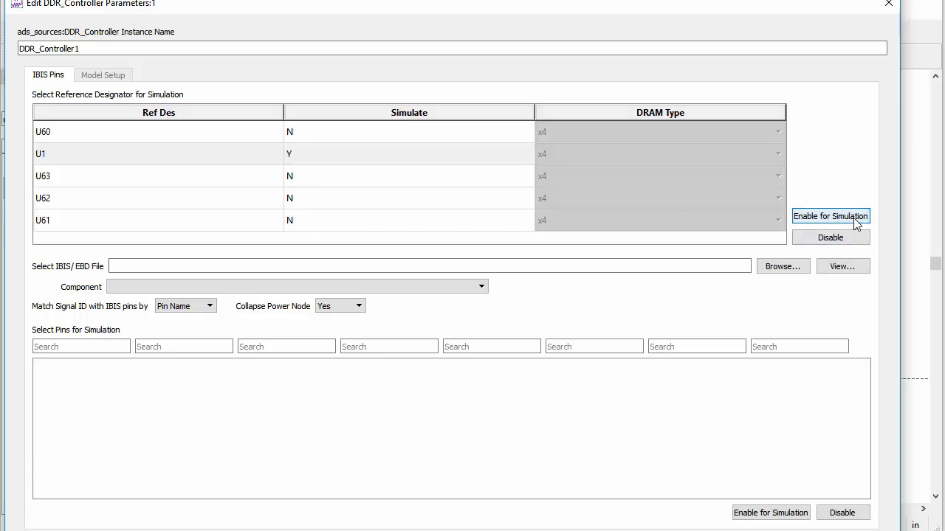
click(773, 273)
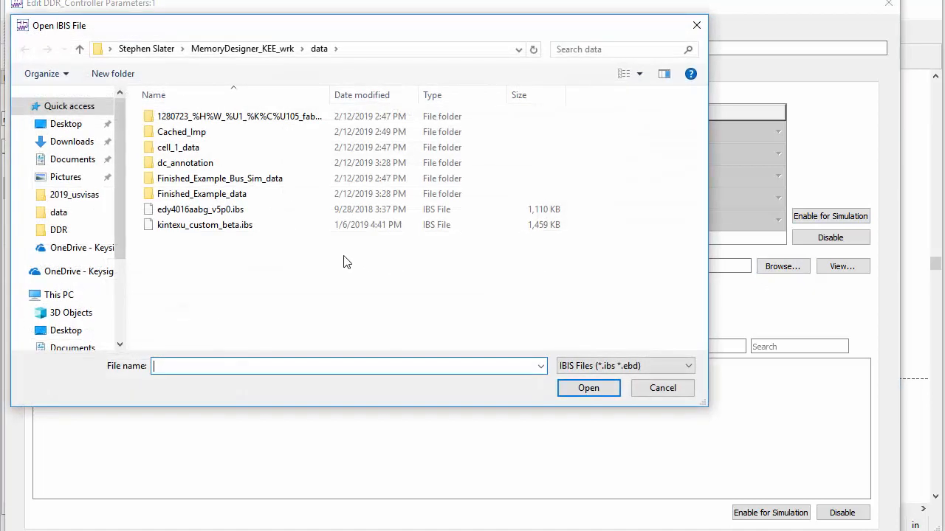
click(255, 232)
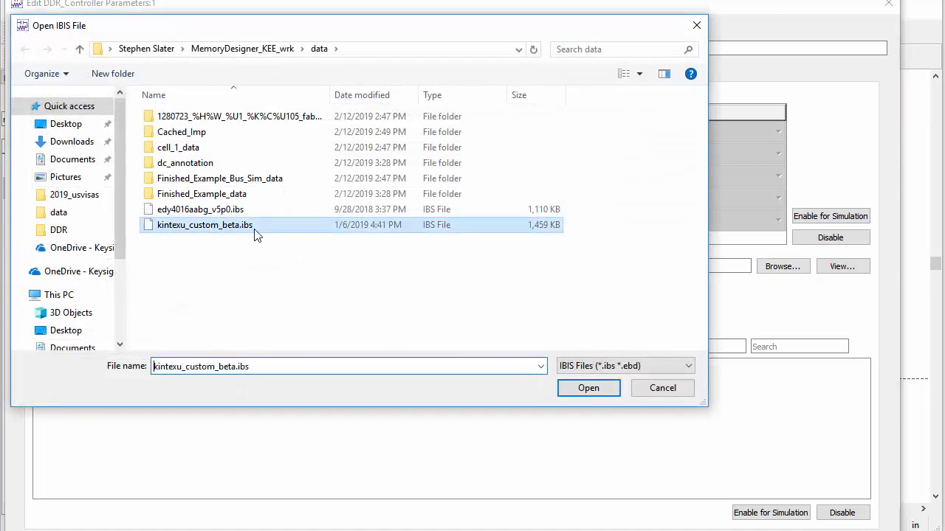
click(577, 392)
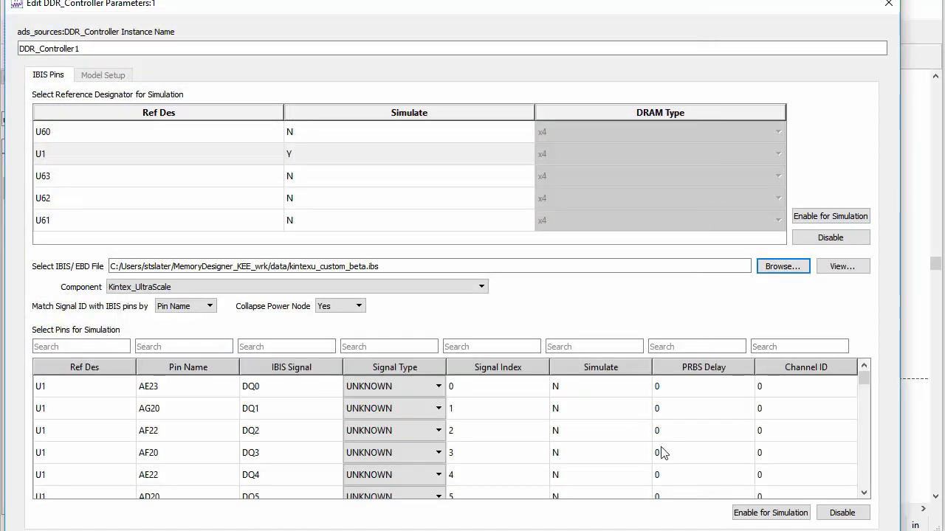
Enable the controller's U1 pins DQ0 through DQ3 for simulation
click(484, 389)
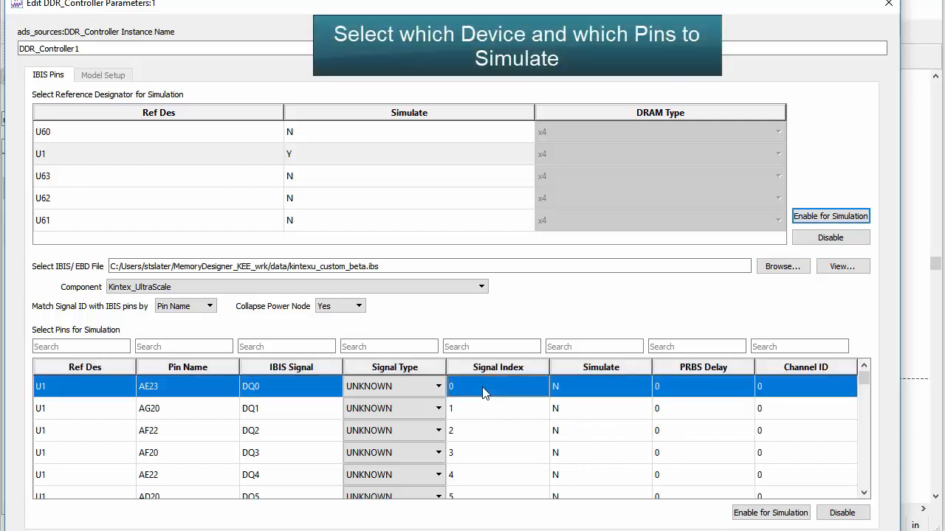
shift+click(502, 452)
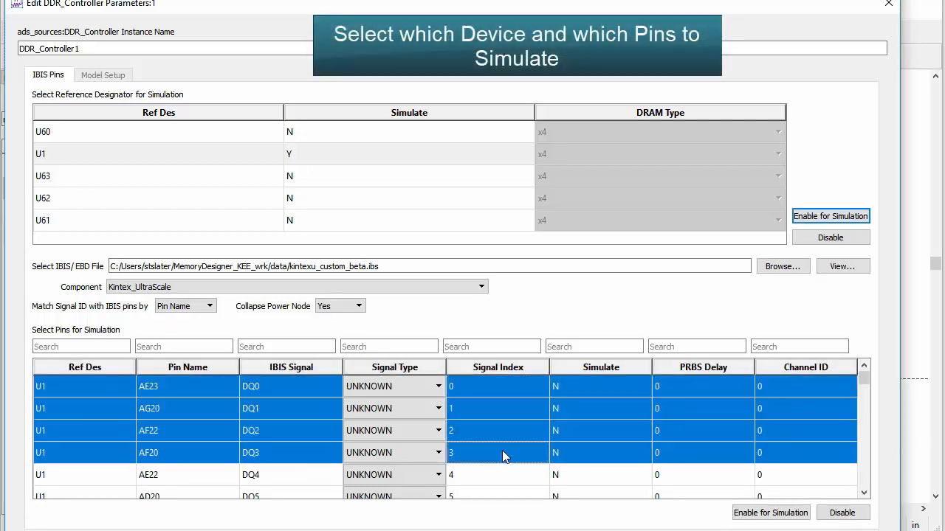
click(758, 516)
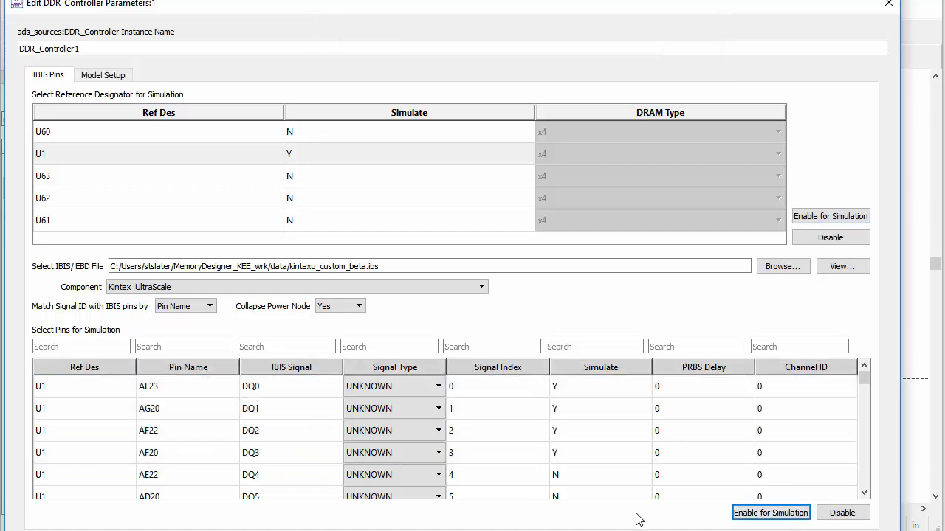
Set the controller's simulation mode to DDR Bus and its data rate to 2.4 Gbps
click(108, 78)
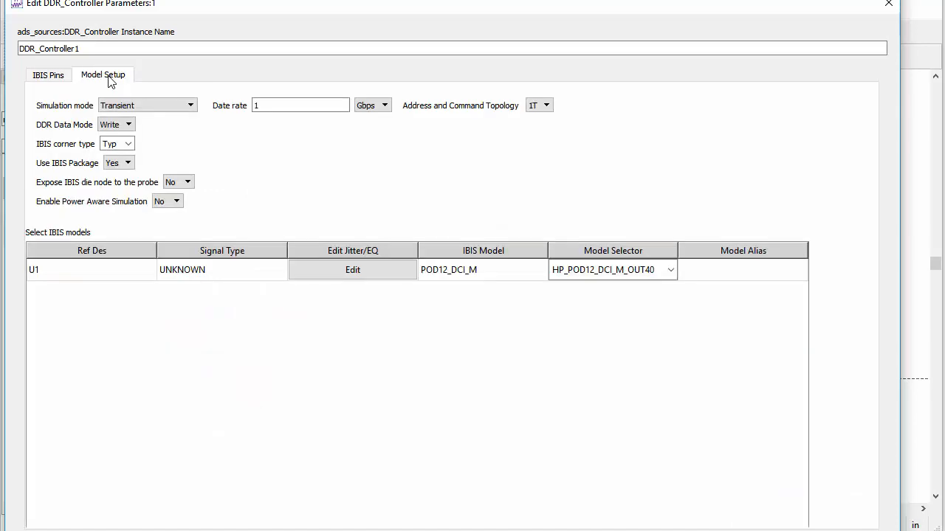
click(180, 111)
click(169, 126)
double_click(262, 105)
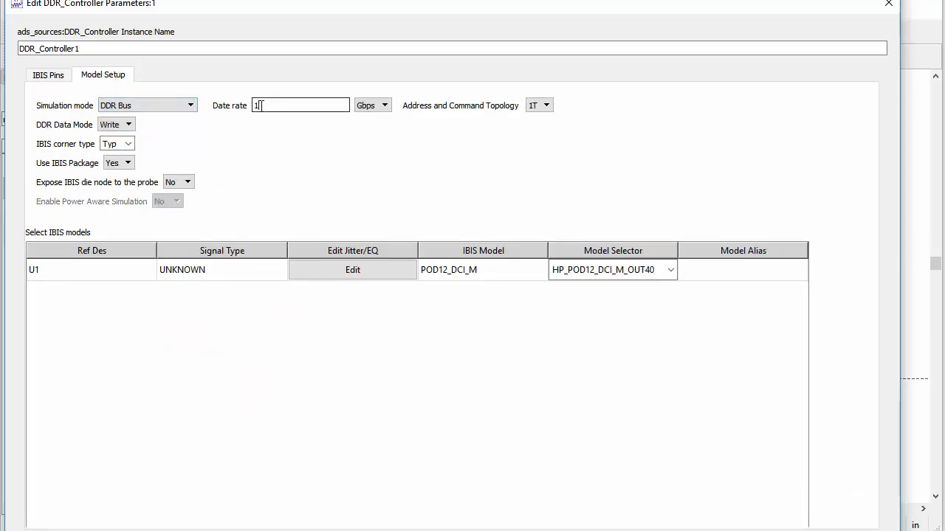
text(2.4)
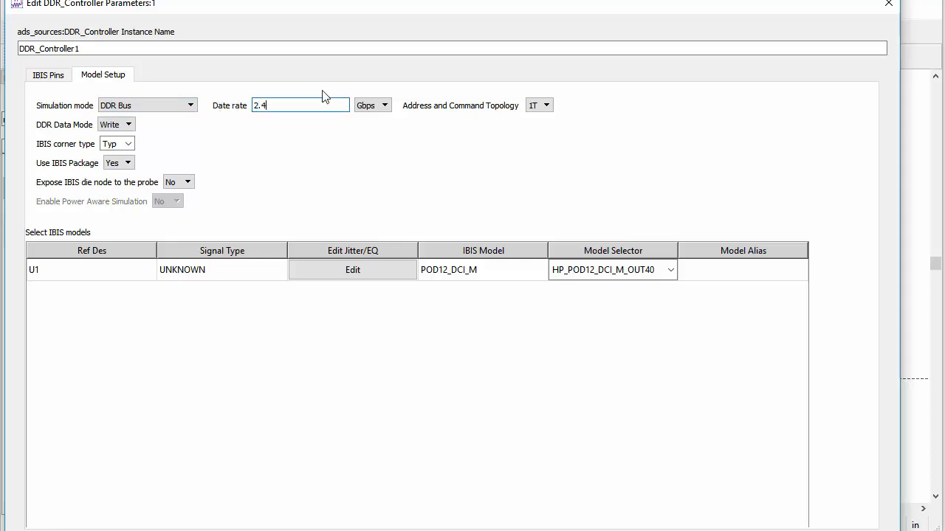
click(670, 273)
click(669, 273)
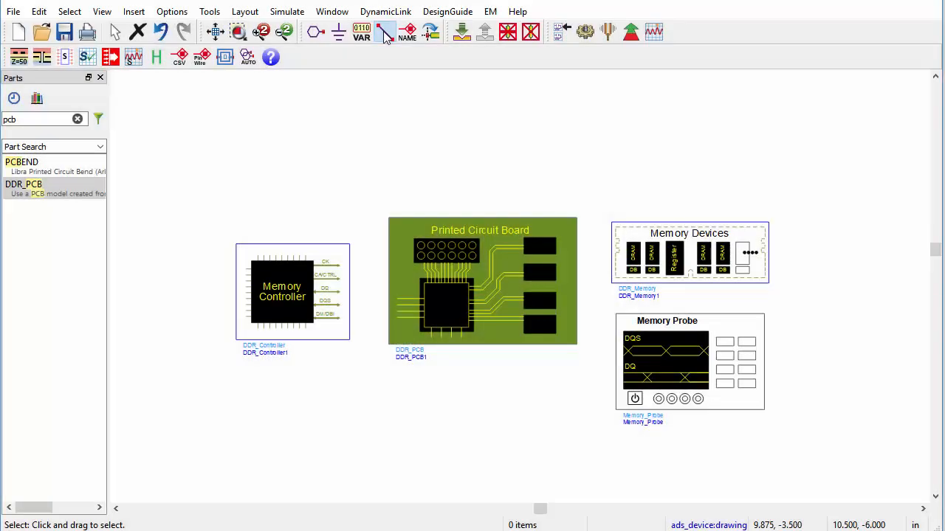
Wire the memory controller to the printed circuit board and automatically connect their matching signal IDs
key(ctrl+w)
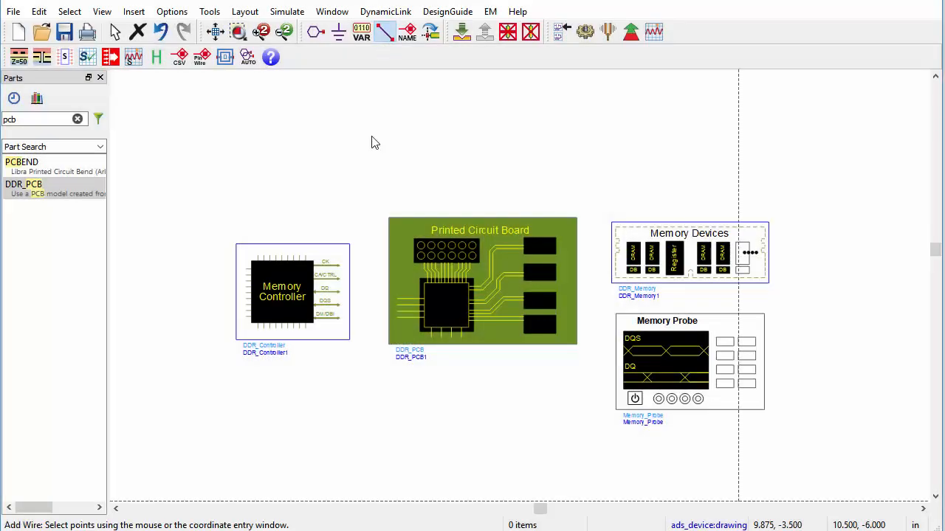
click(350, 288)
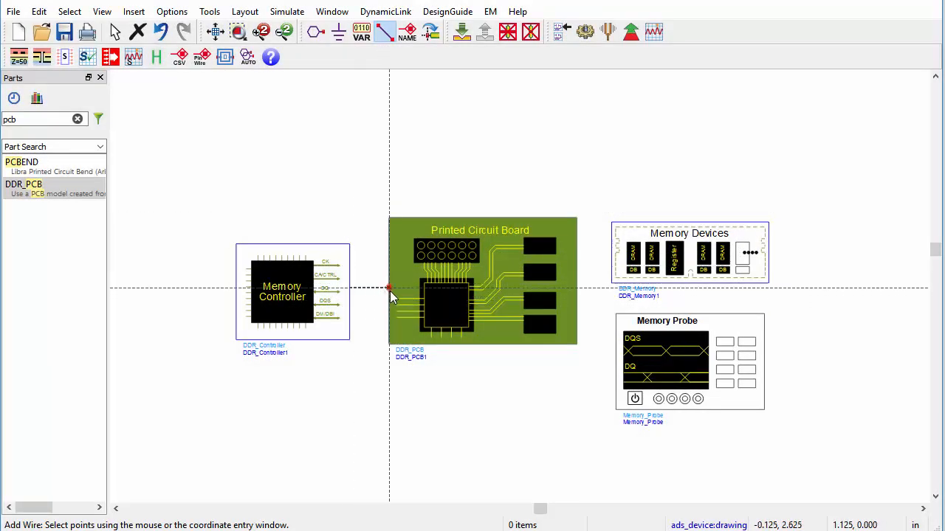
click(389, 294)
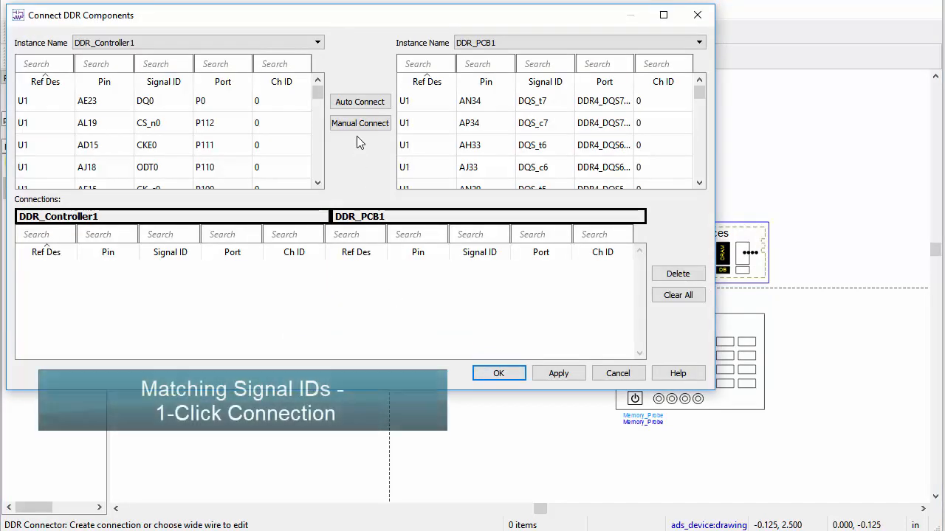
click(369, 108)
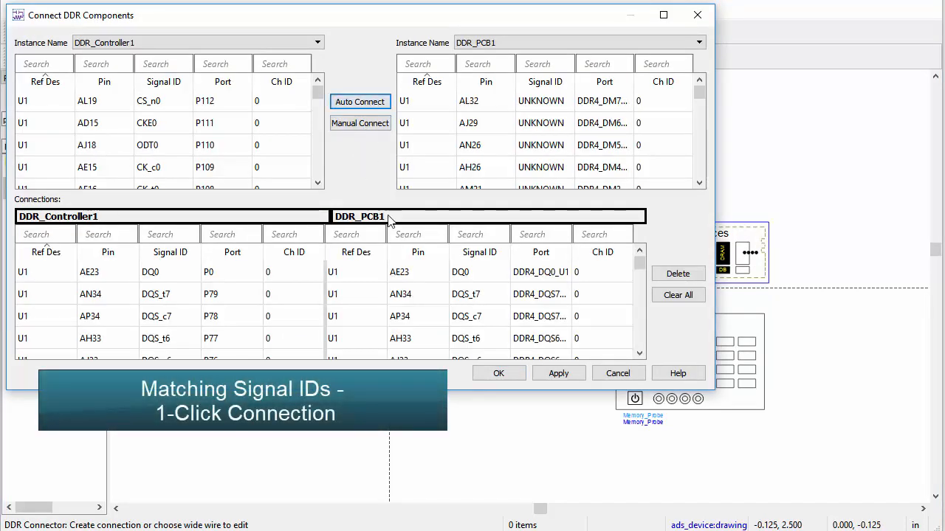
click(500, 374)
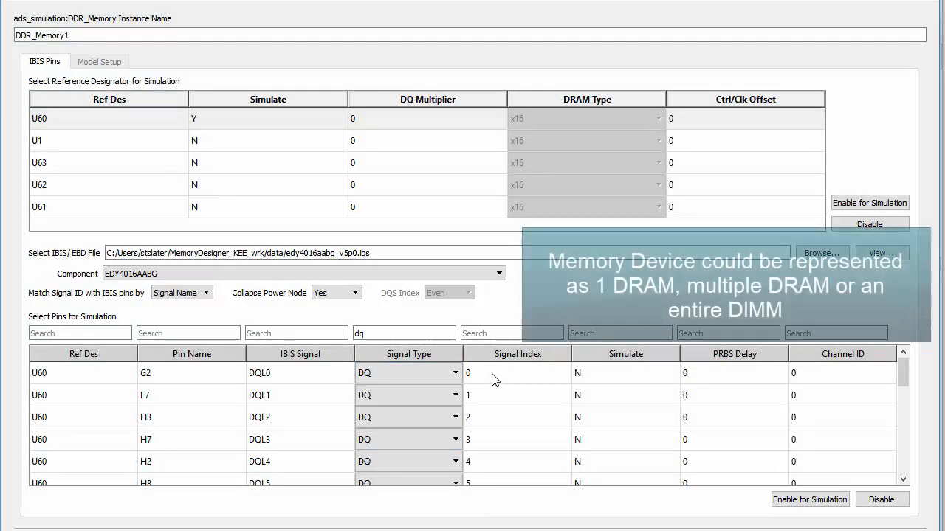
Enable the U60 pins DQL0 through DQL3 for simulation in the DDR_Memory1 parameters
click(493, 380)
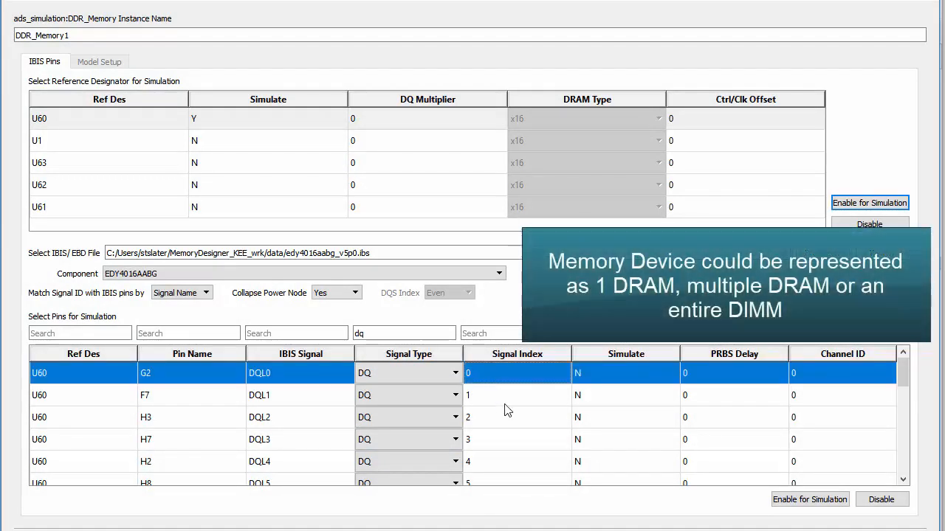
shift+click(507, 432)
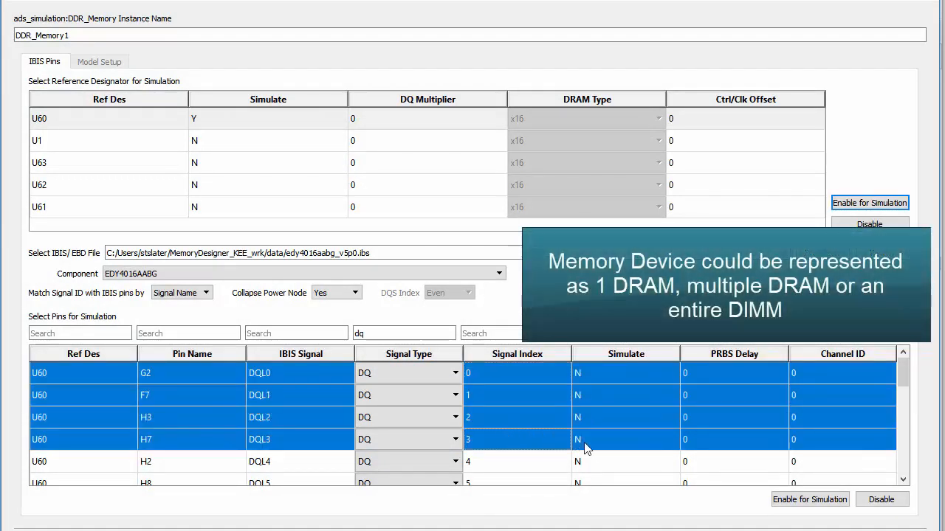
click(809, 501)
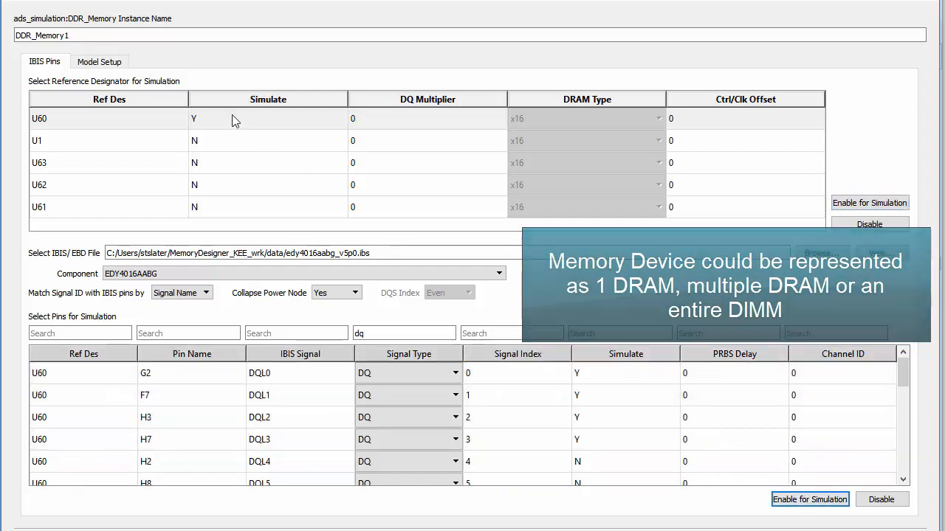
Set the memory's simulation mode to DDR Bus and select the DQ_IN_ODT34 model for U60's DQ signals
click(108, 63)
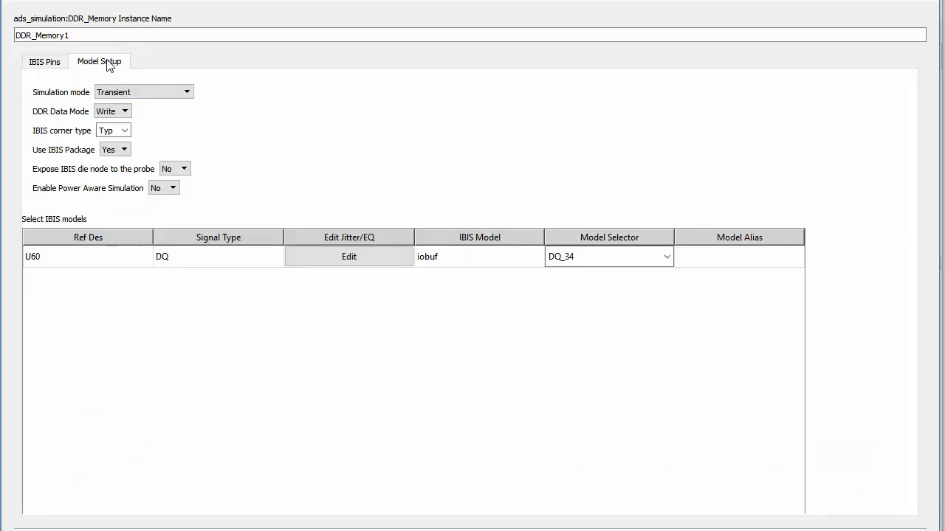
click(138, 92)
click(140, 110)
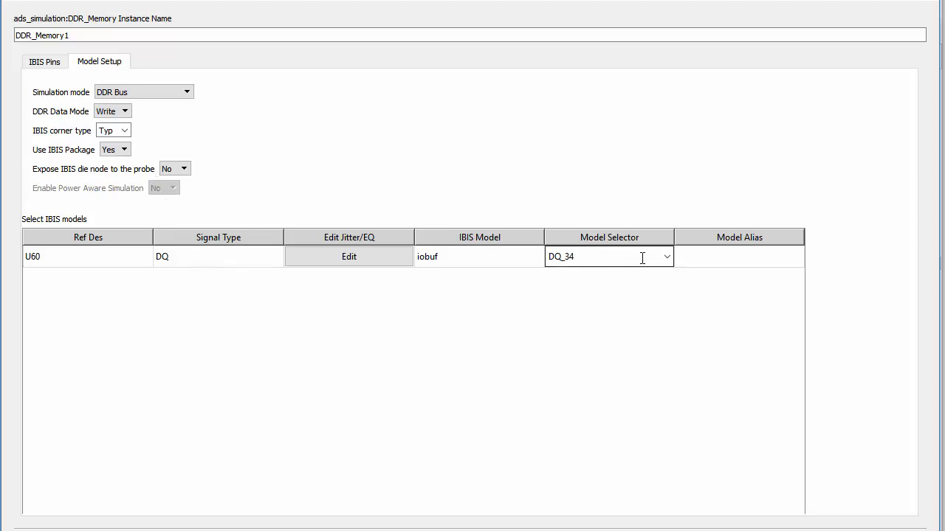
click(668, 257)
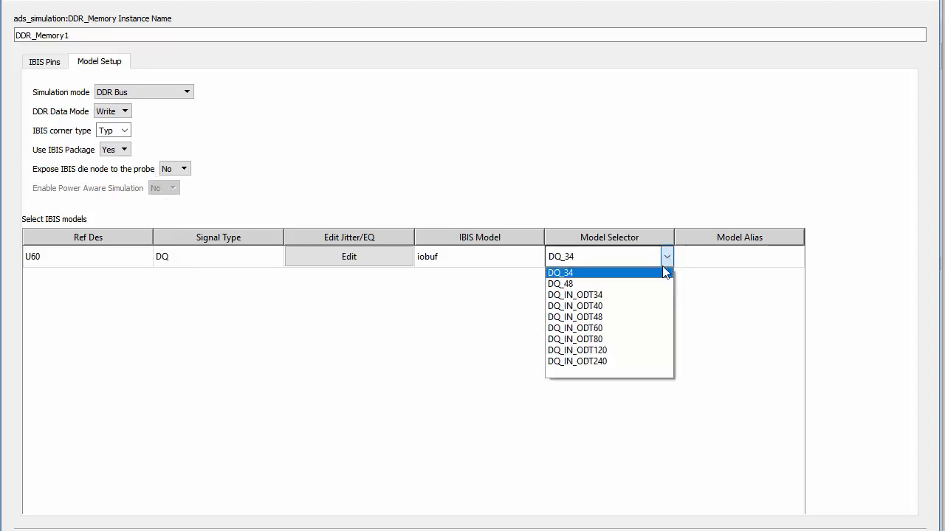
click(620, 295)
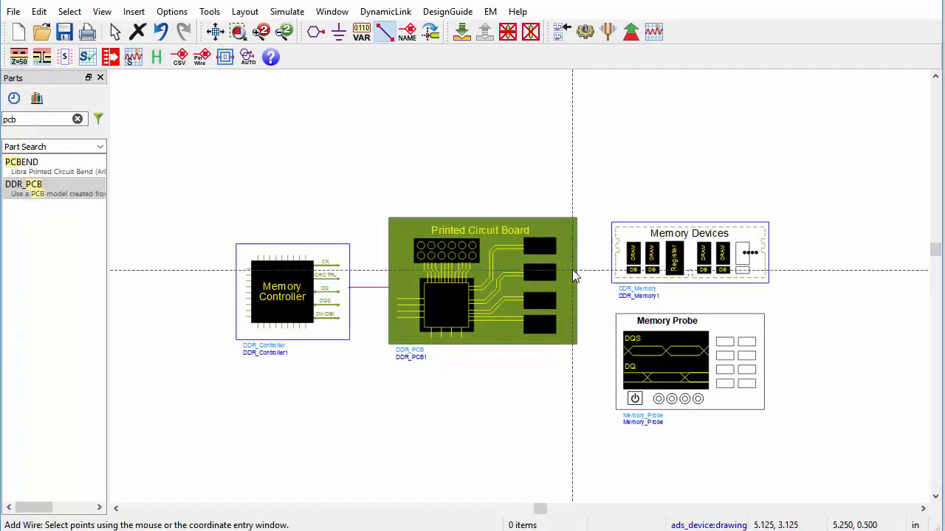
Wire the printed circuit board to the memory devices and automatically connect their matching signal IDs
click(611, 261)
click(380, 106)
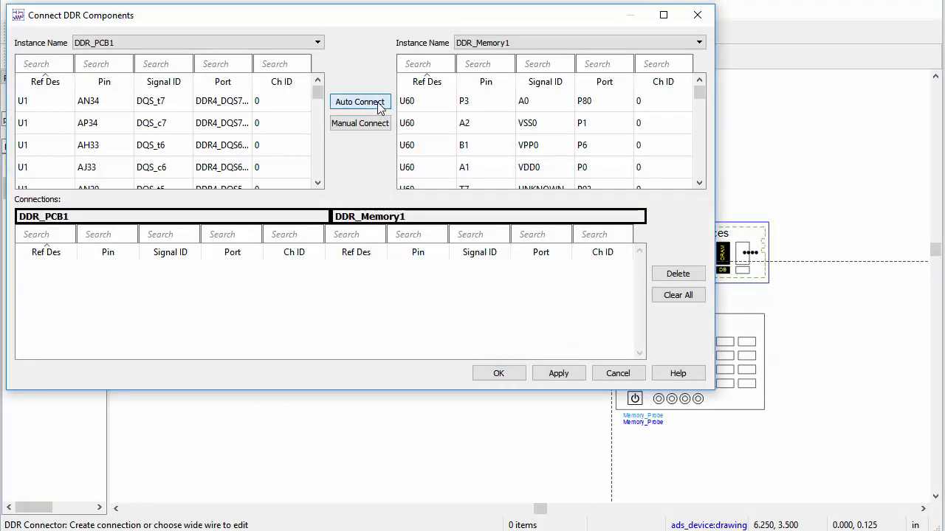
click(561, 375)
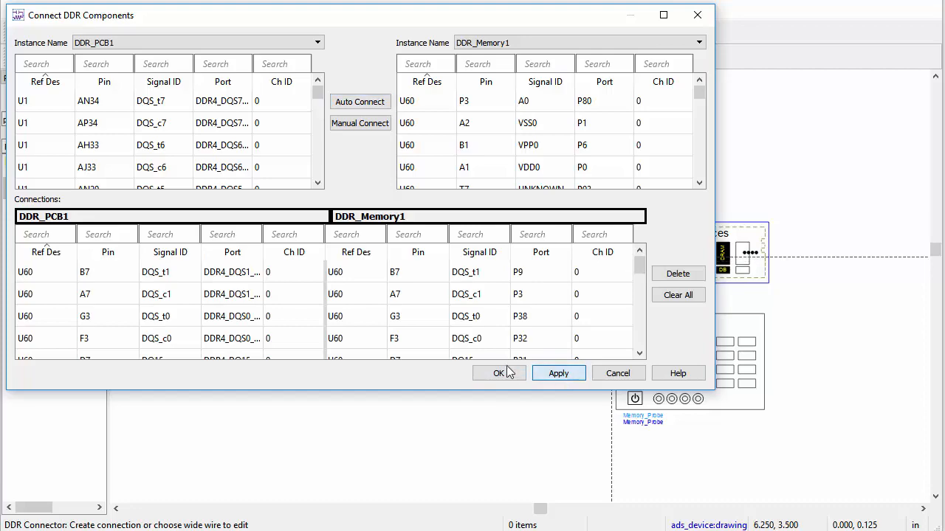
click(496, 375)
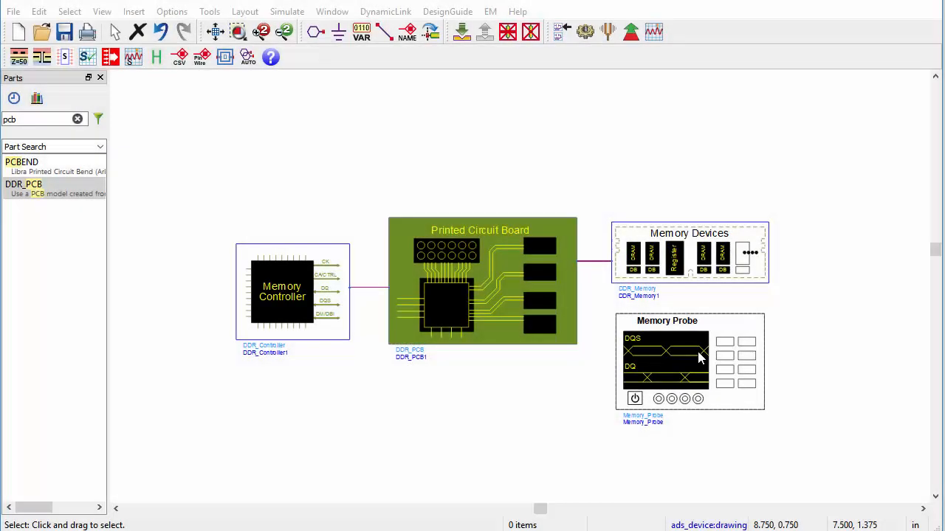
Open the memory probe's parameters and add U60's signals DQ0 through DQ3 to its selected signals
double_click(697, 359)
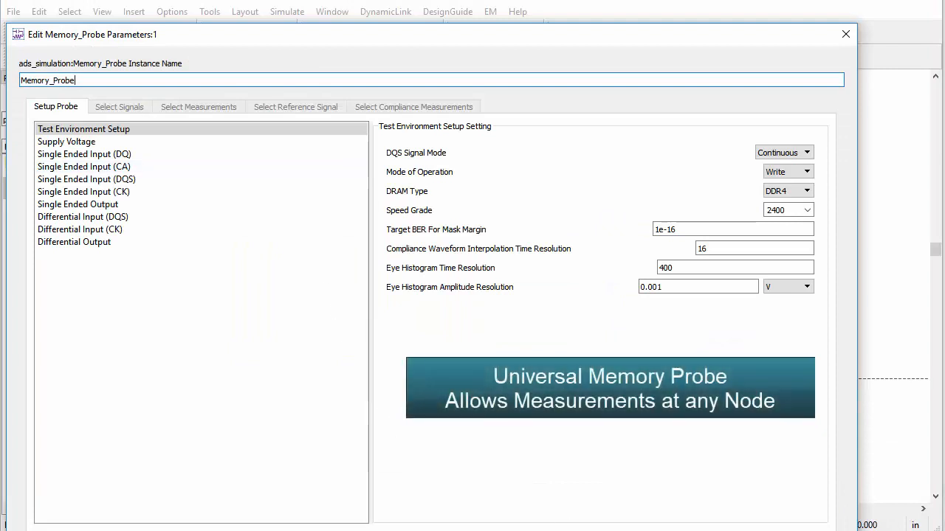
click(576, 530)
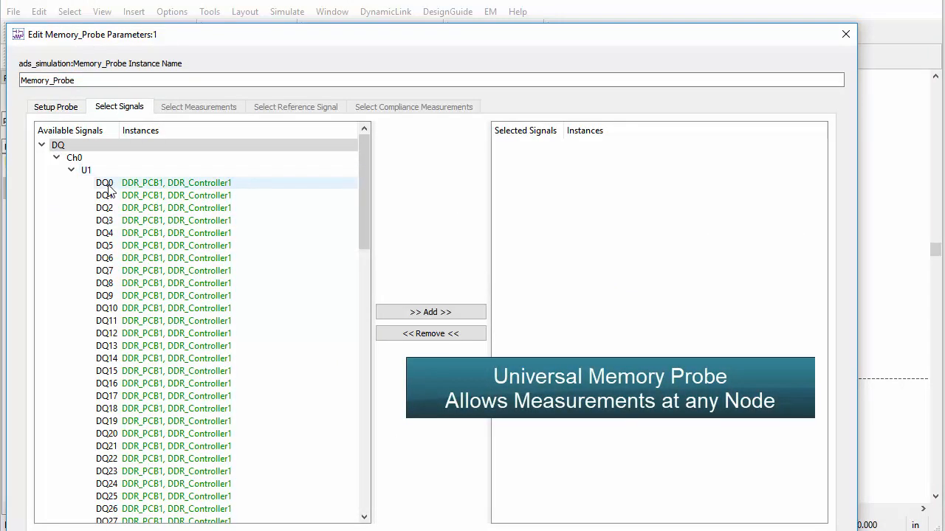
click(71, 170)
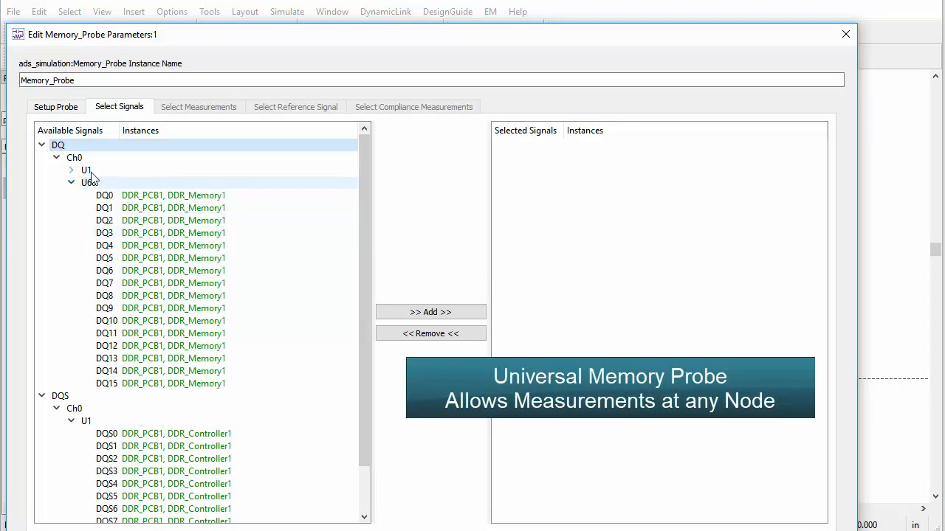
click(108, 197)
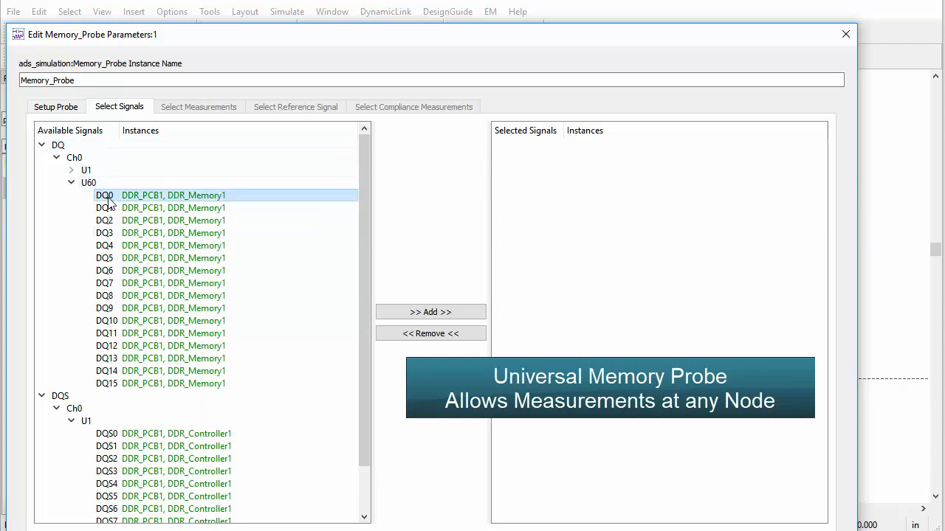
click(113, 235)
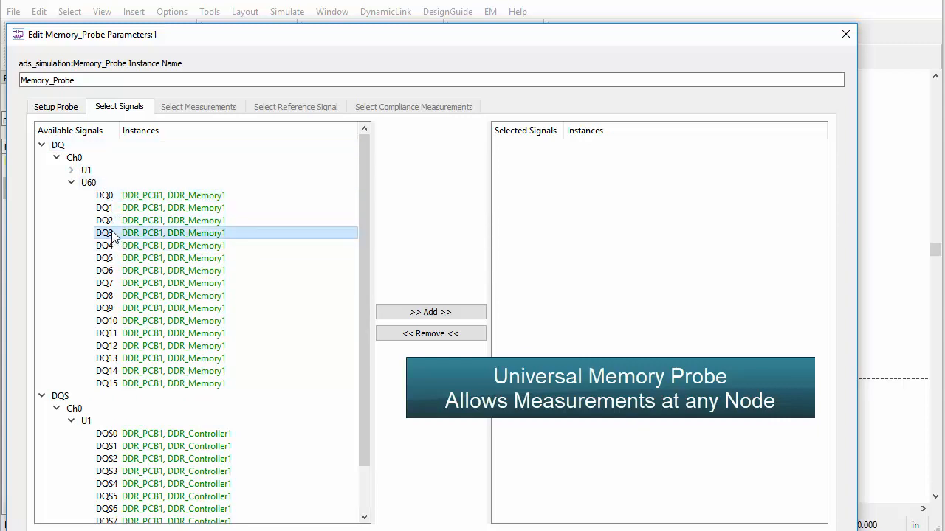
click(118, 195)
click(453, 313)
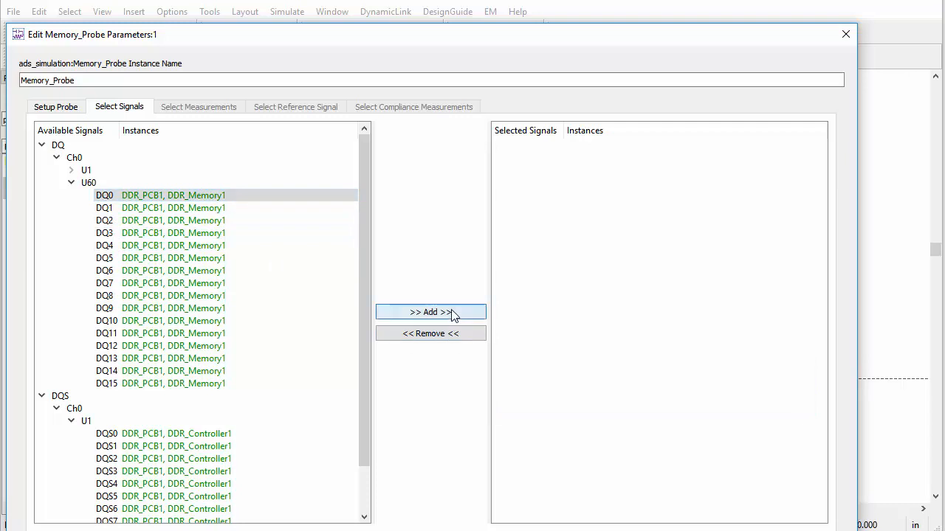
click(453, 313)
click(453, 314)
click(453, 313)
click(453, 314)
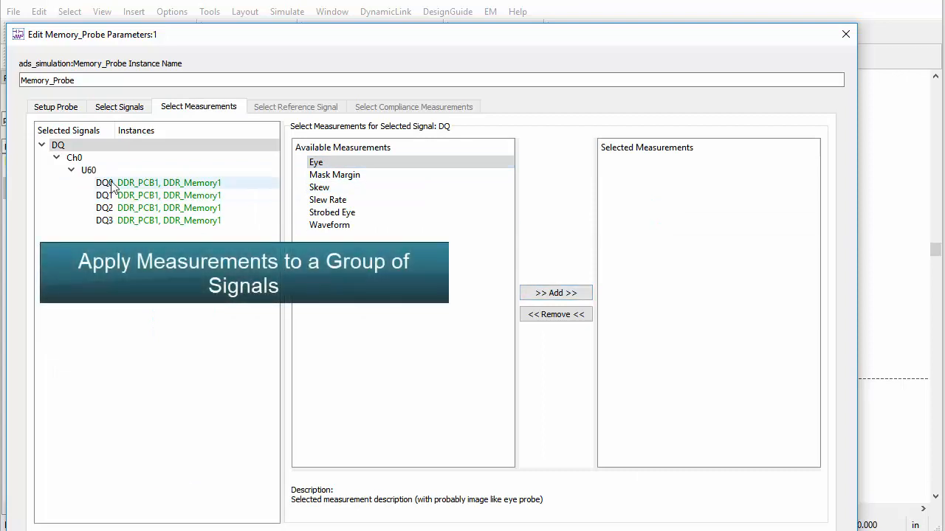
Add the Eye and Mask Margin measurements for the probe's DQ signal group and enable compliance measurements
click(536, 293)
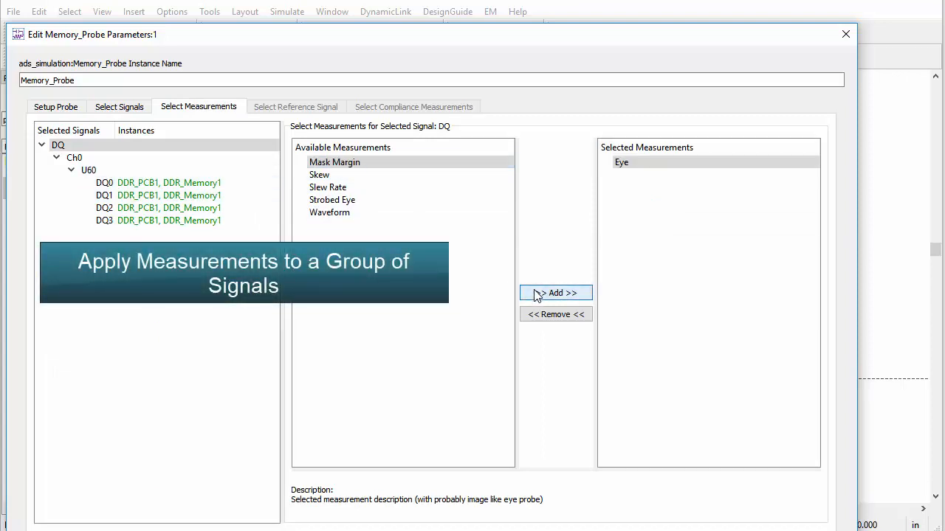
click(536, 293)
click(547, 294)
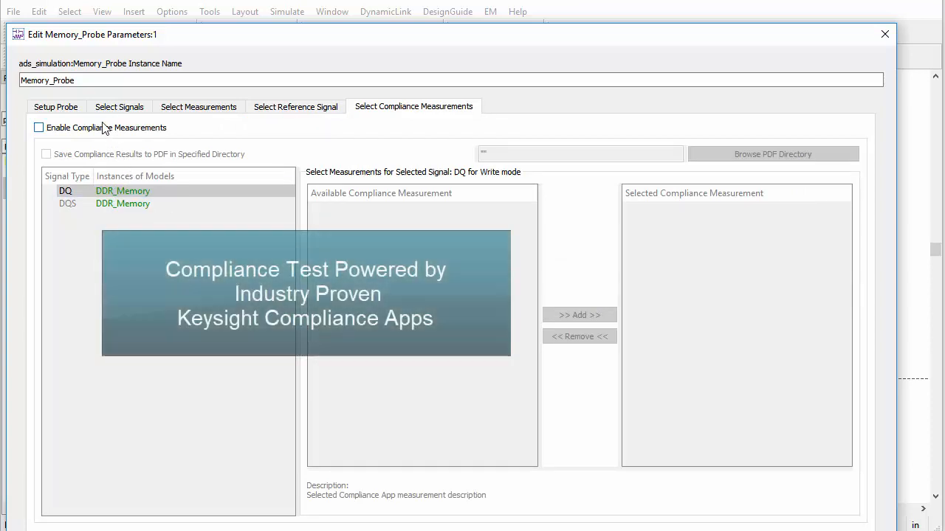
click(98, 129)
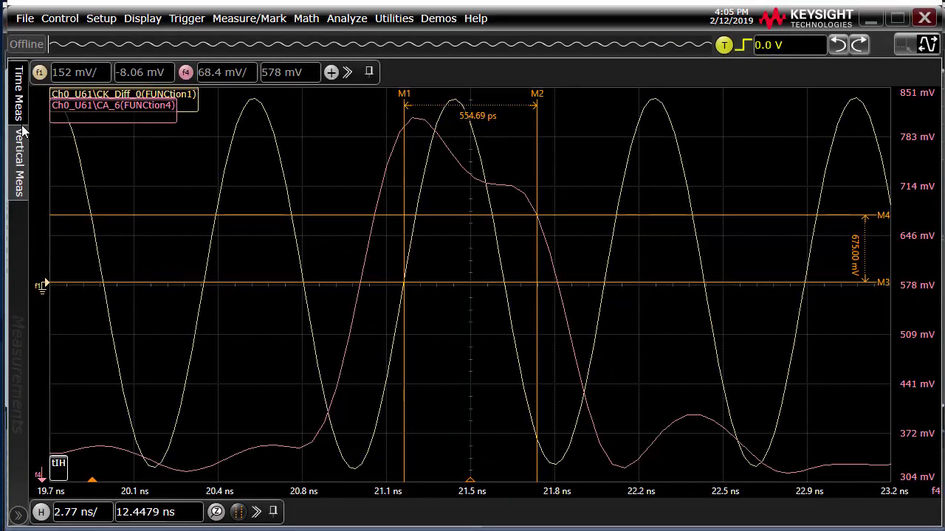
Switch to the DDR4 Test compliance results and review the overshoot amplitude and VIH.CA(AC) tests
click(20, 152)
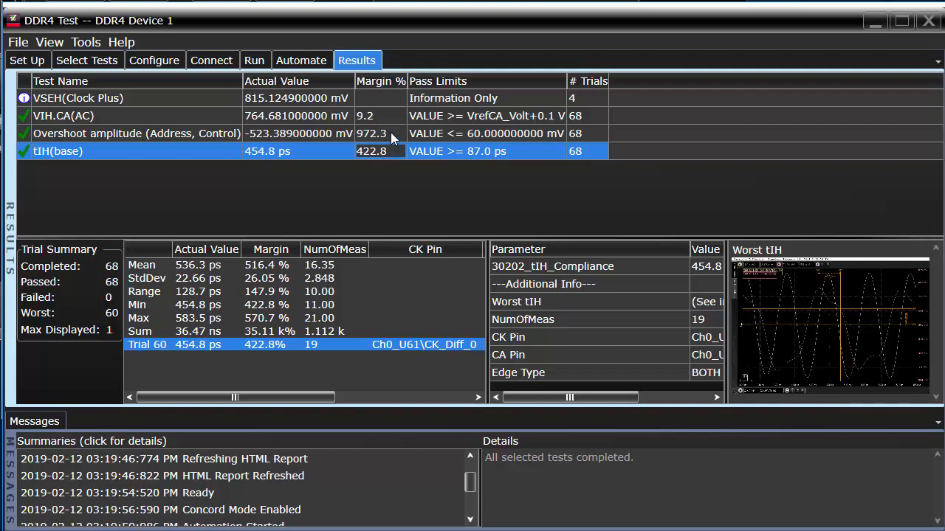
click(390, 133)
click(383, 115)
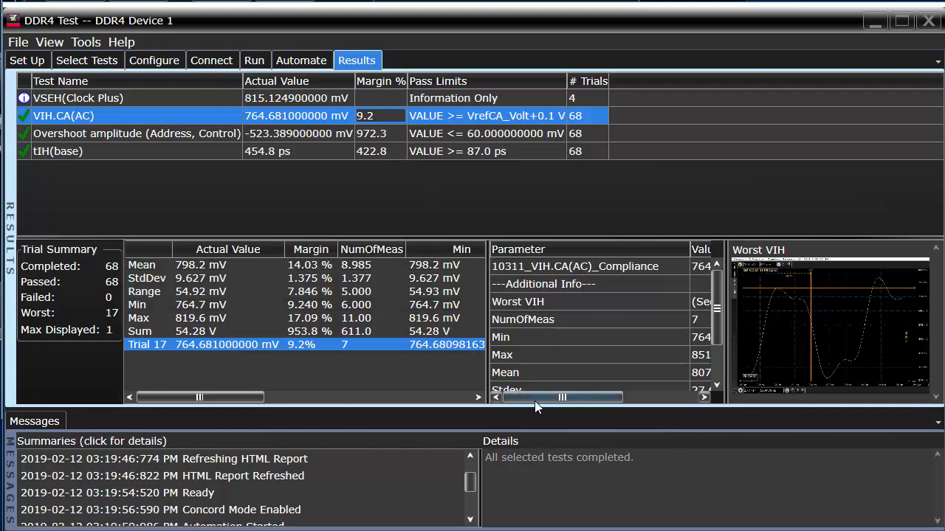
Examine the worst VIH.CA(AC) trial's parameter values, including its CA pin and pass limit, and open the Worst VIH waveform image
drag(535, 400, 601, 413)
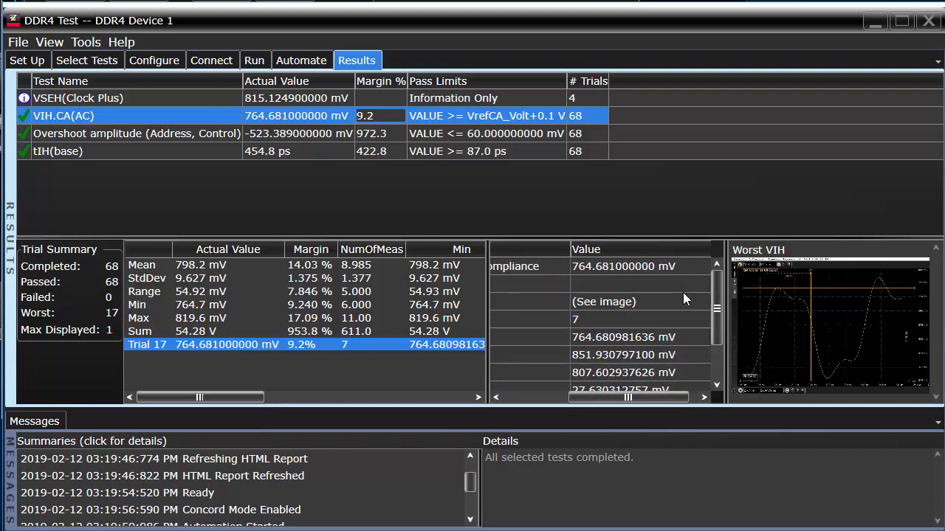
drag(715, 298, 735, 359)
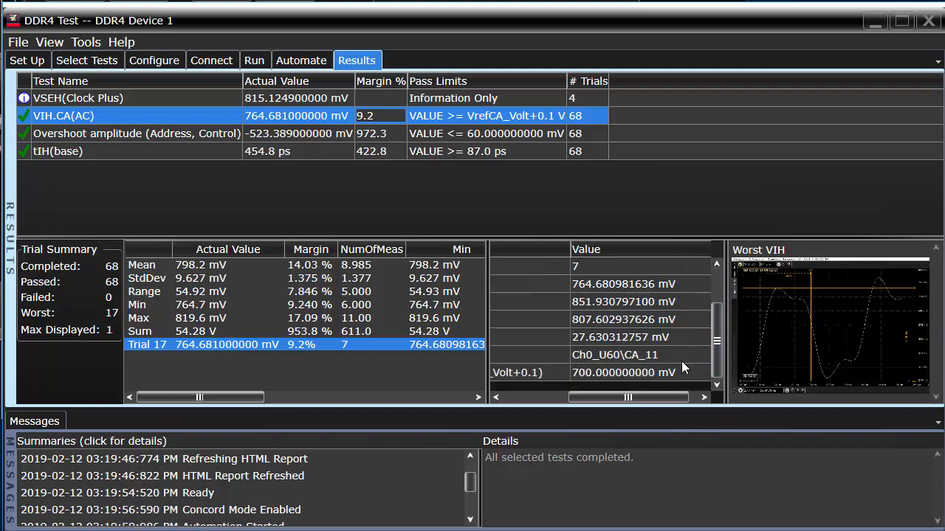
click(656, 353)
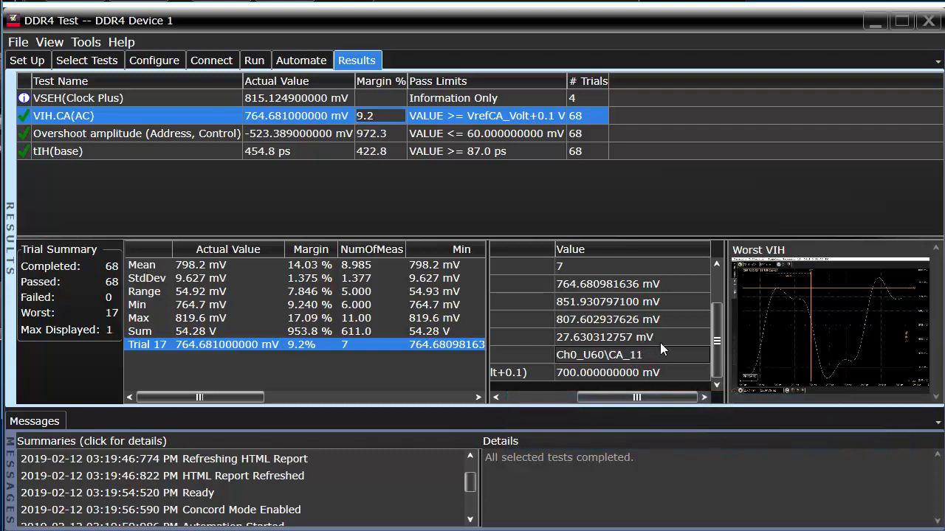
click(749, 344)
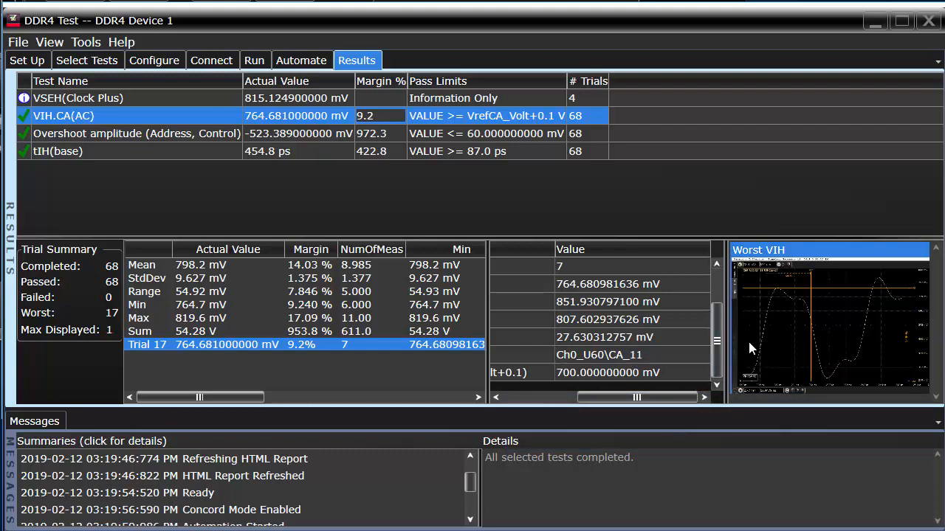
double_click(748, 339)
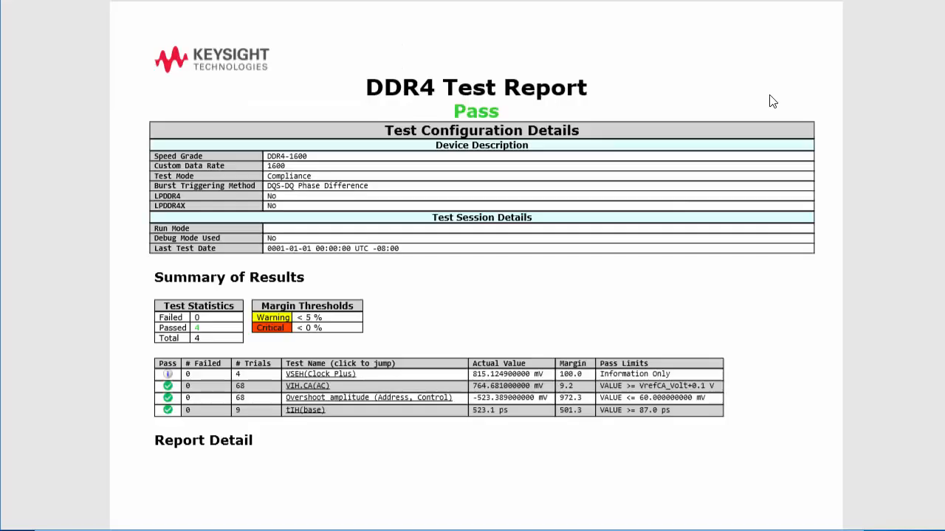
Read through the DDR4 Test Report, examining the results summary and the VSEH(Clock Plus) and VIH.CA(AC) statistics and waveforms
scroll(769, 95, down, 3)
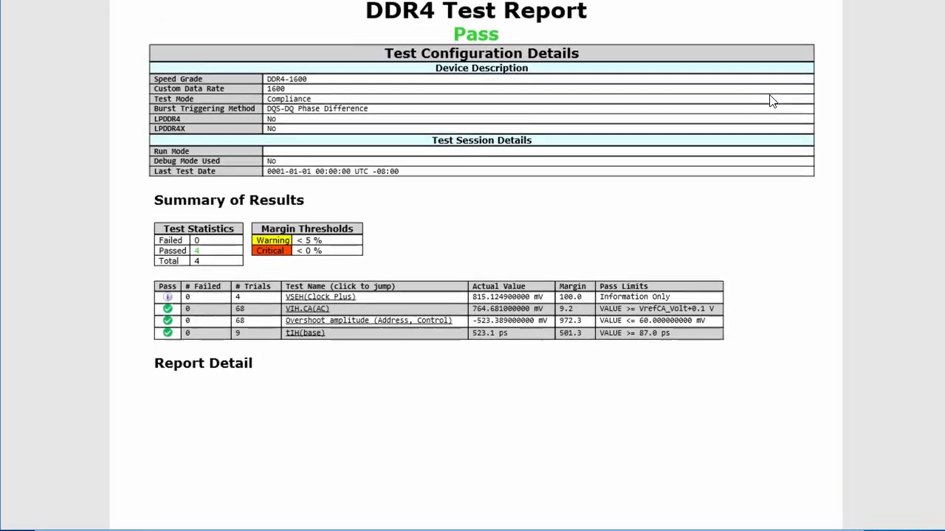
scroll(769, 101, down, 10)
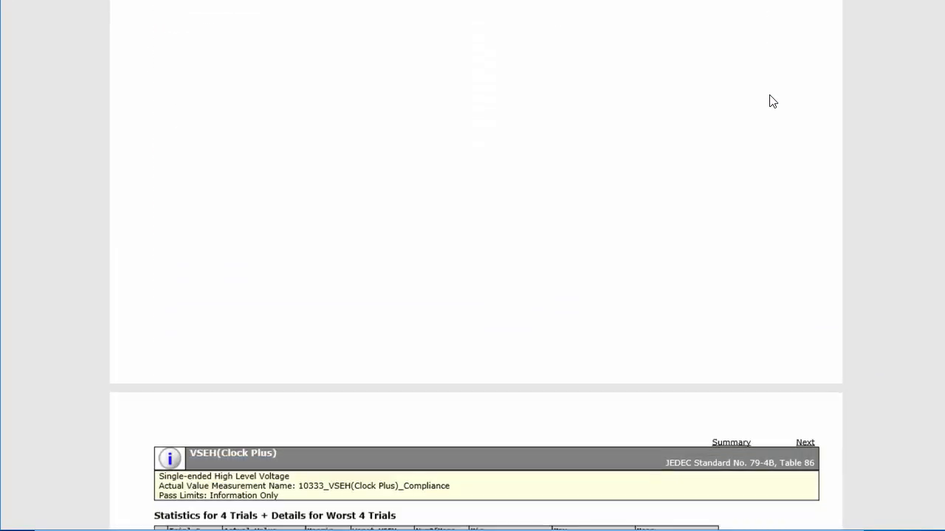
scroll(769, 101, down, 5)
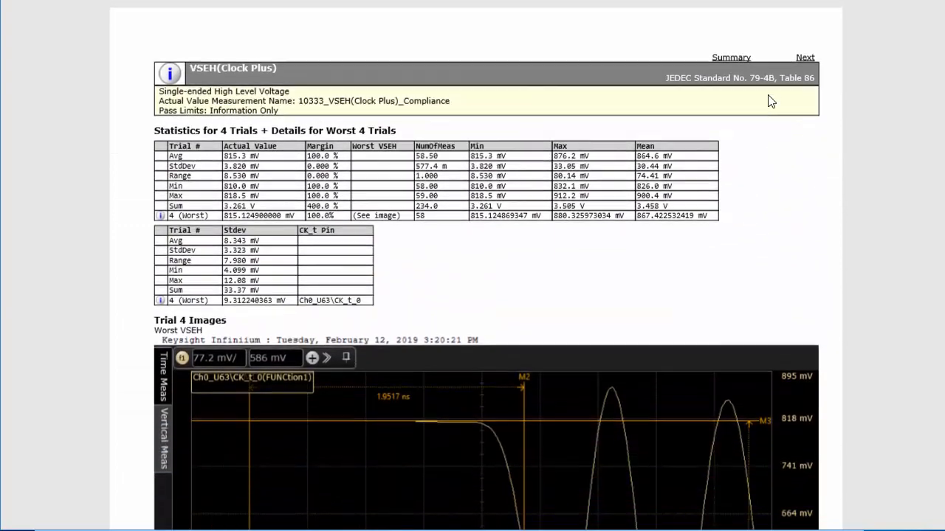
scroll(767, 101, down, 5)
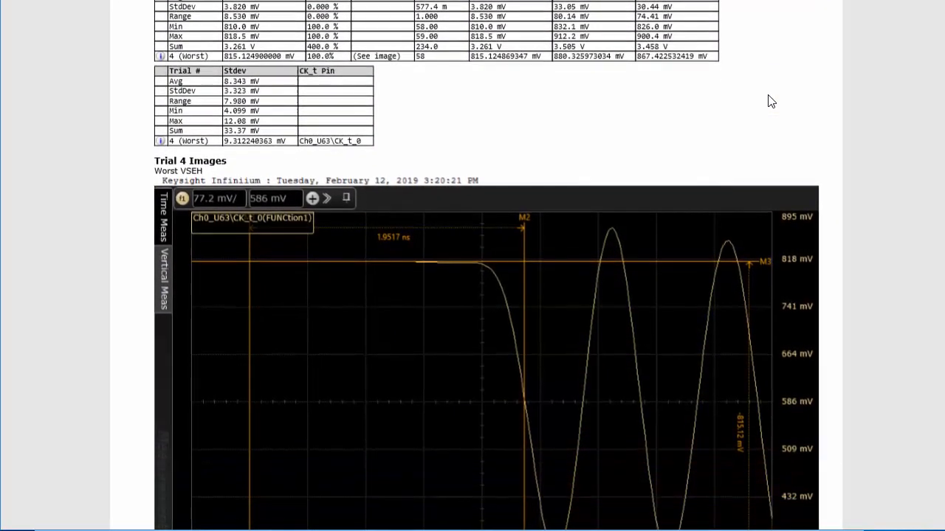
scroll(766, 94, down, 7)
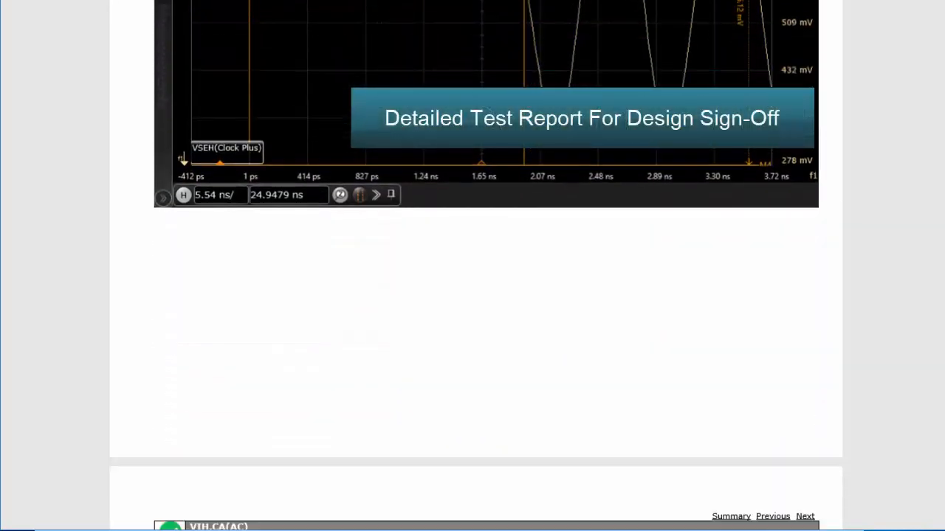
scroll(476, 347, down, 6)
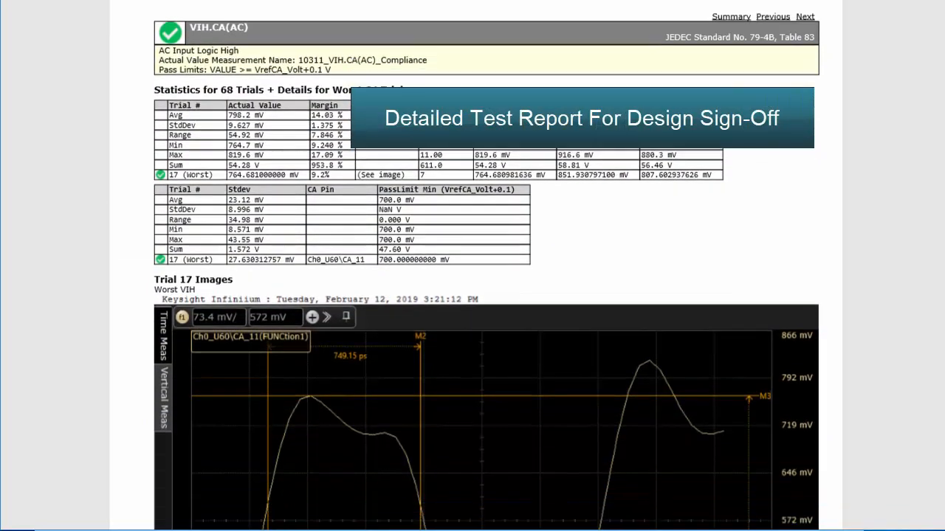
scroll(486, 296, down, 5)
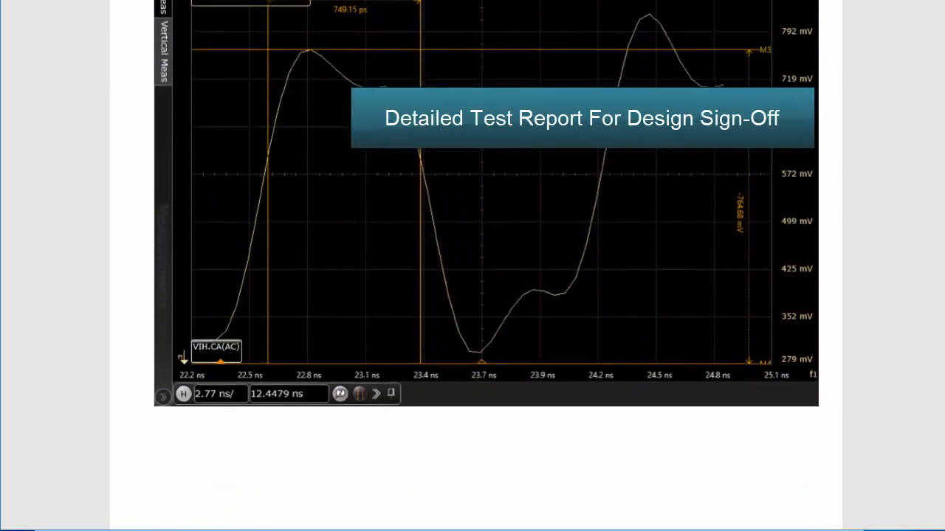
scroll(763, 95, down, 8)
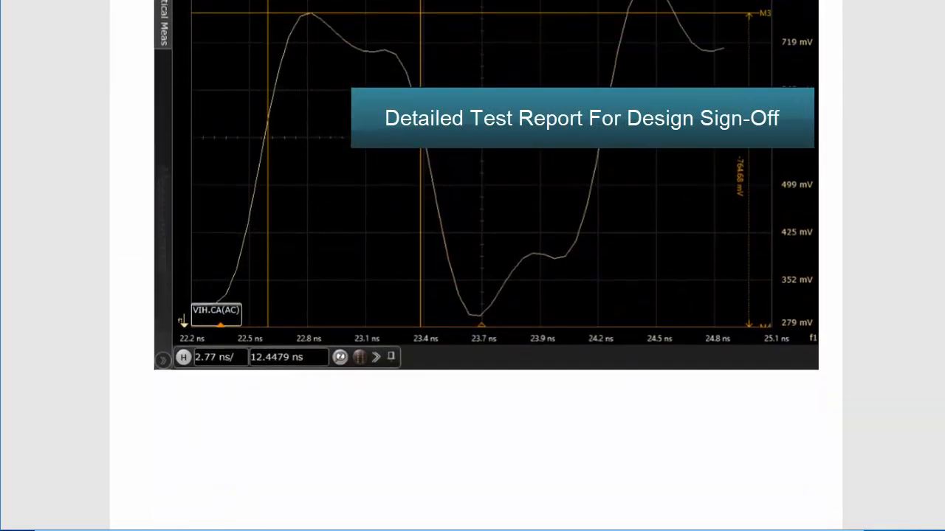
scroll(763, 96, down, 5)
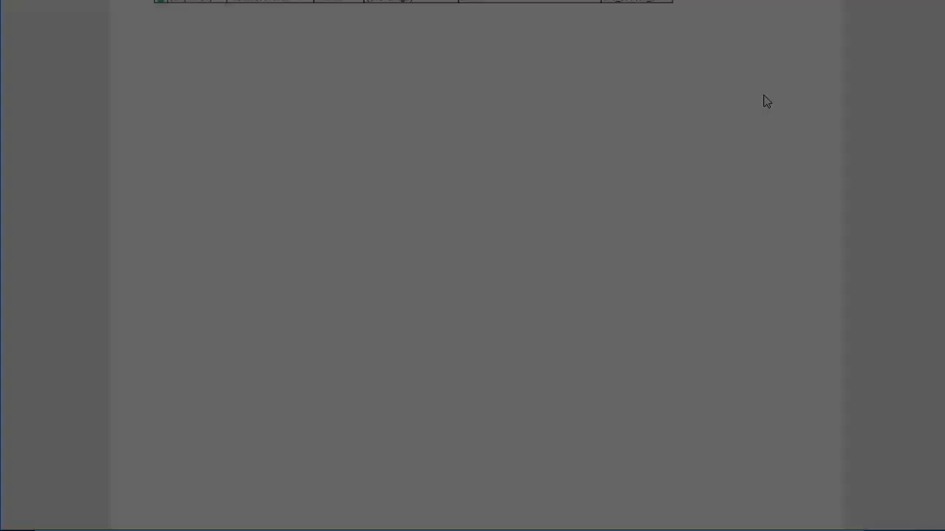